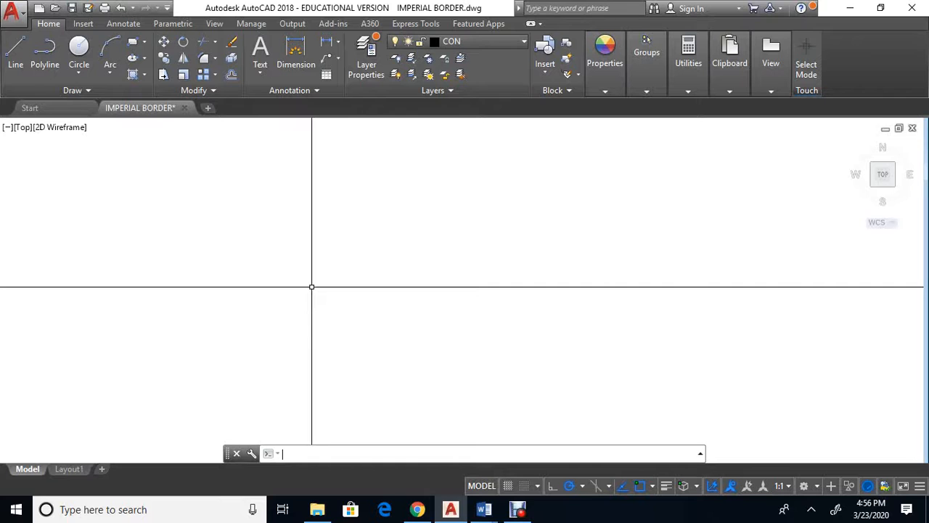
- Draw two circles of equal radius side by side in the empty drawing area
{"action": "left_click", "coordinate": [80, 48]}
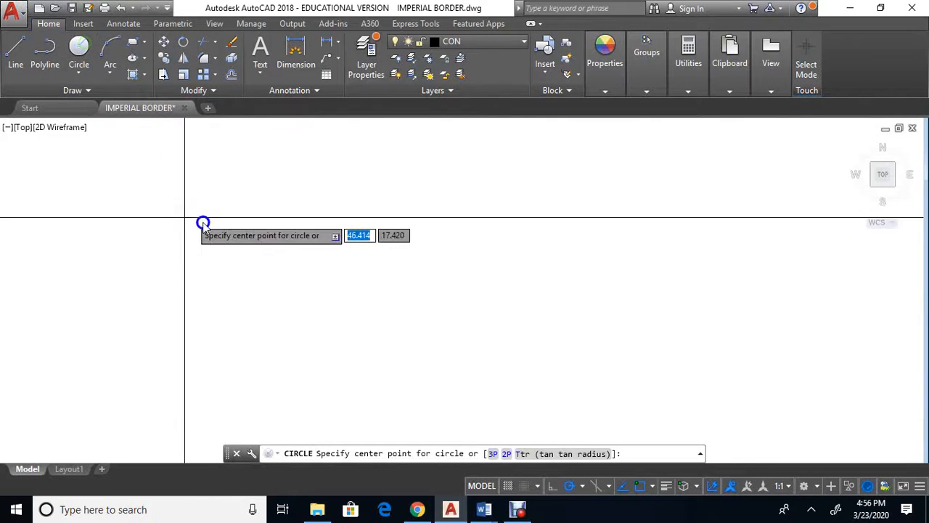
{"action": "left_click", "coordinate": [295, 258]}
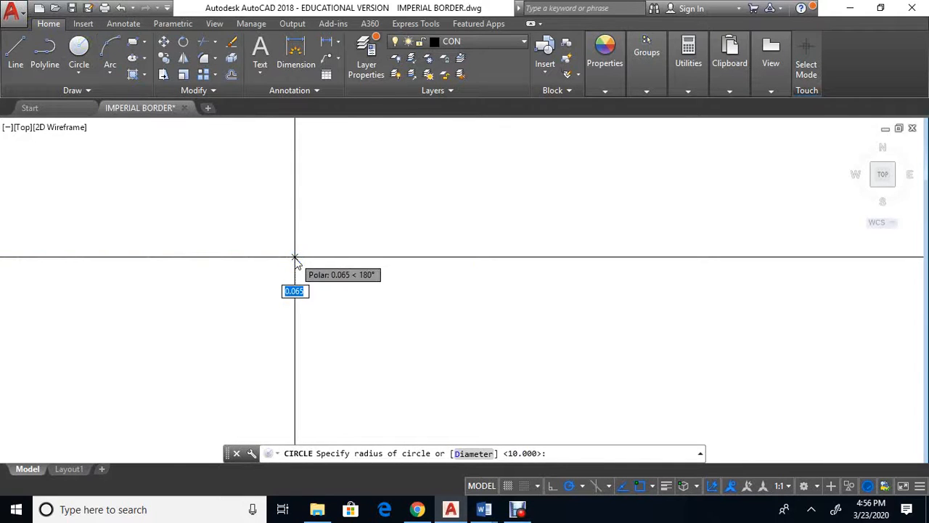
{"action": "key", "text": "Return"}
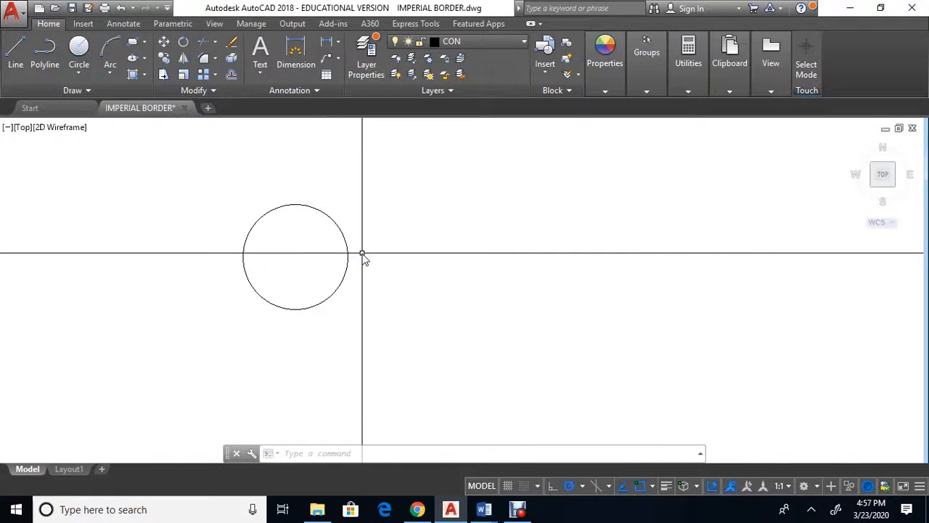
{"action": "type", "text": "c"}
{"action": "key", "text": "Return"}
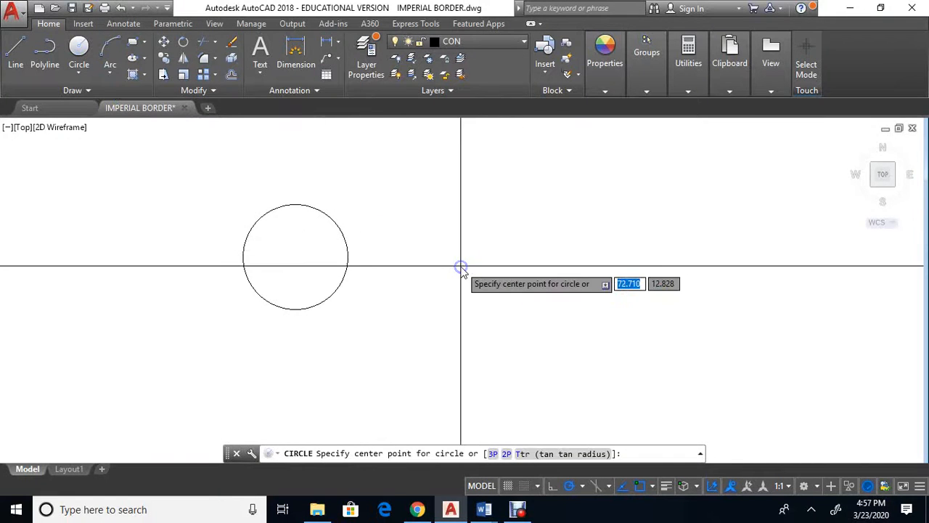
{"action": "left_click", "coordinate": [461, 267]}
{"action": "key", "text": "Return"}
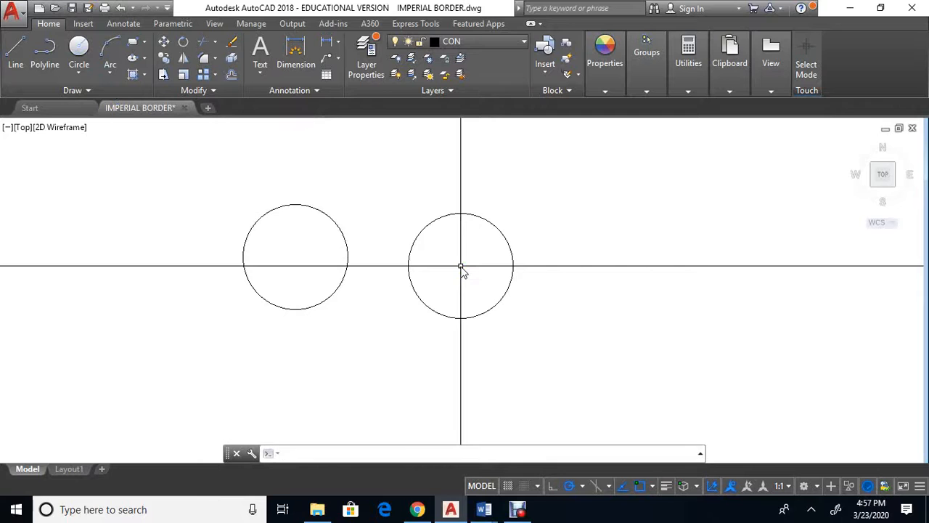
- Draw an 8-sided polygon inscribed in the left circle, centred on it and reaching its top quadrant
{"action": "left_click", "coordinate": [149, 10]}
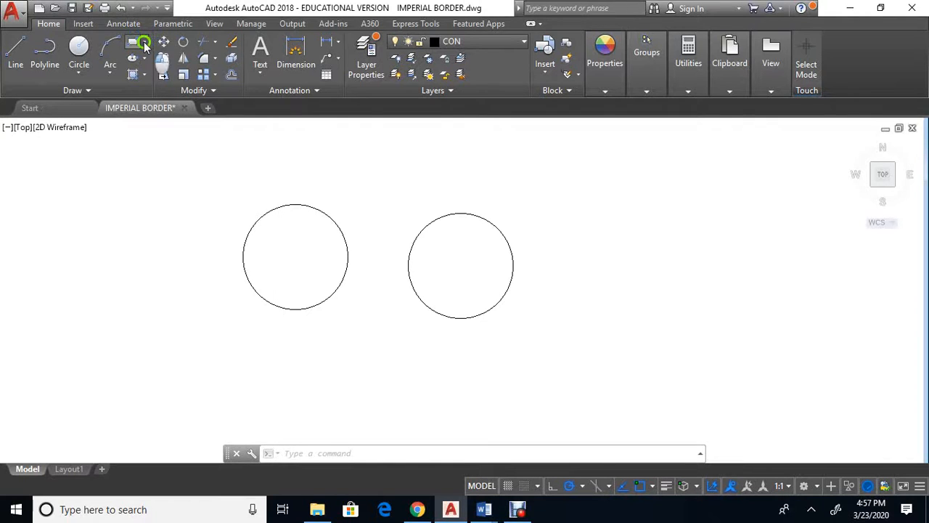
{"action": "left_click", "coordinate": [145, 42]}
{"action": "left_click", "coordinate": [121, 92]}
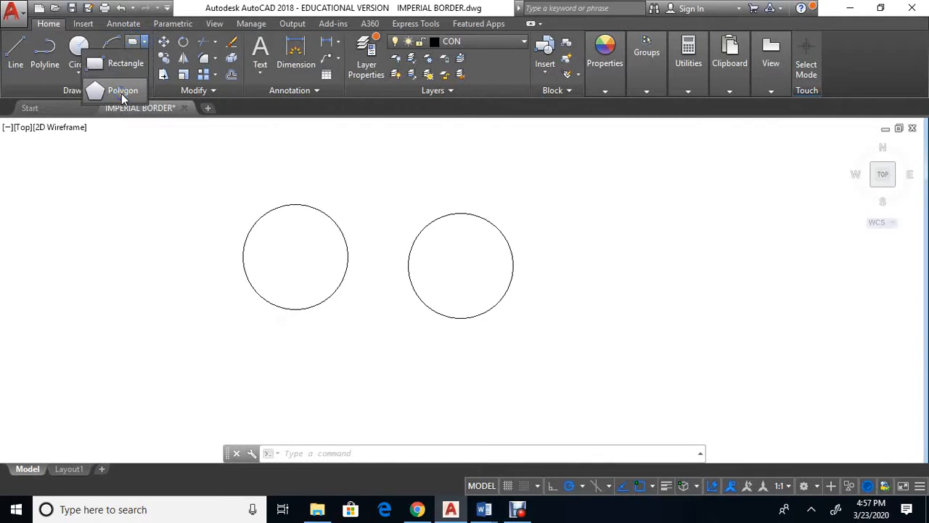
{"action": "left_click", "coordinate": [128, 94]}
{"action": "left_click", "coordinate": [126, 95]}
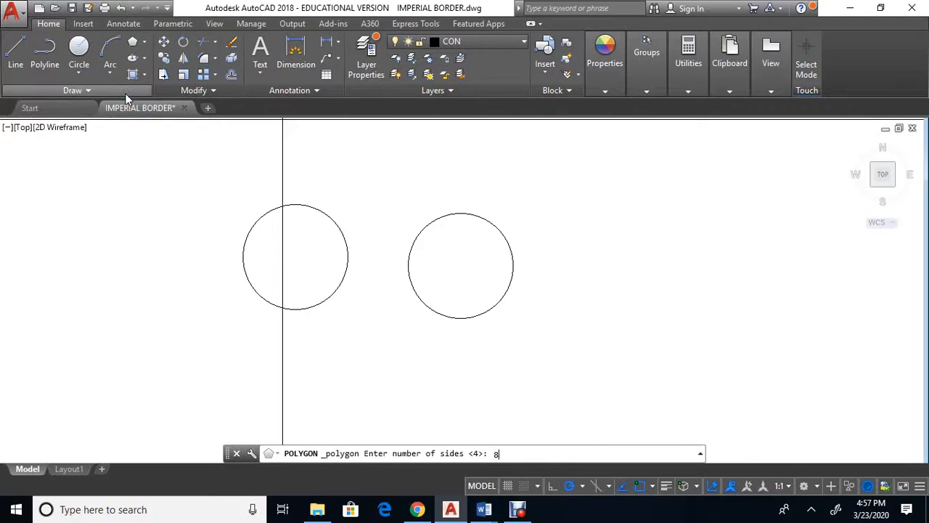
{"action": "key", "text": "Return"}
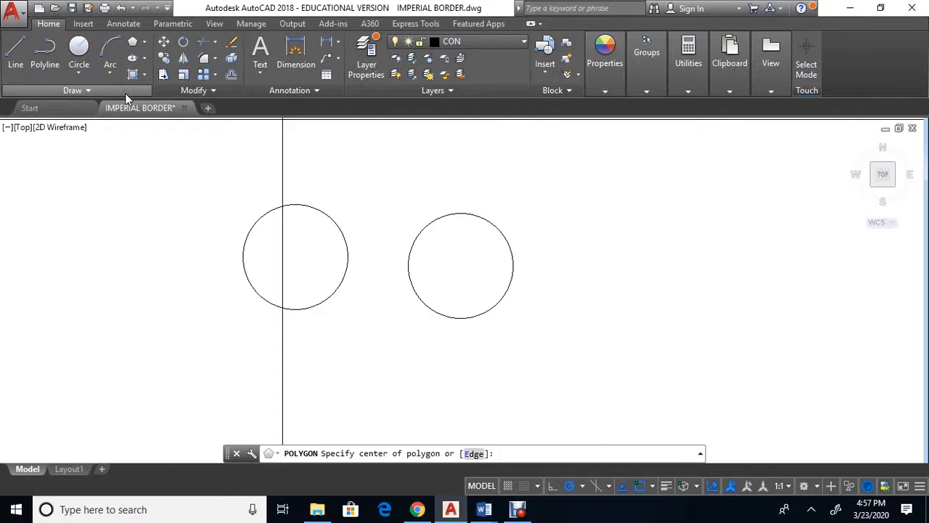
{"action": "left_click", "coordinate": [294, 259]}
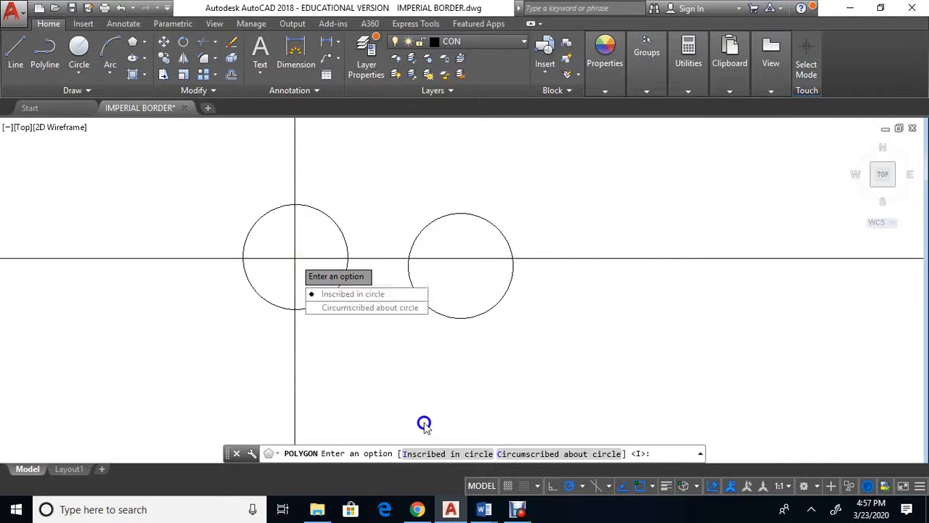
{"action": "left_click", "coordinate": [359, 309]}
{"action": "left_click", "coordinate": [354, 299]}
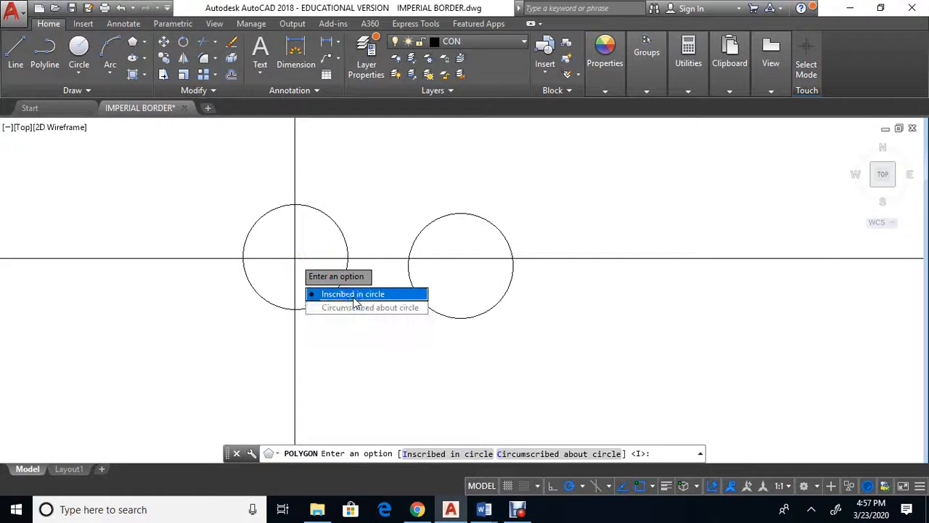
{"action": "left_click", "coordinate": [353, 295]}
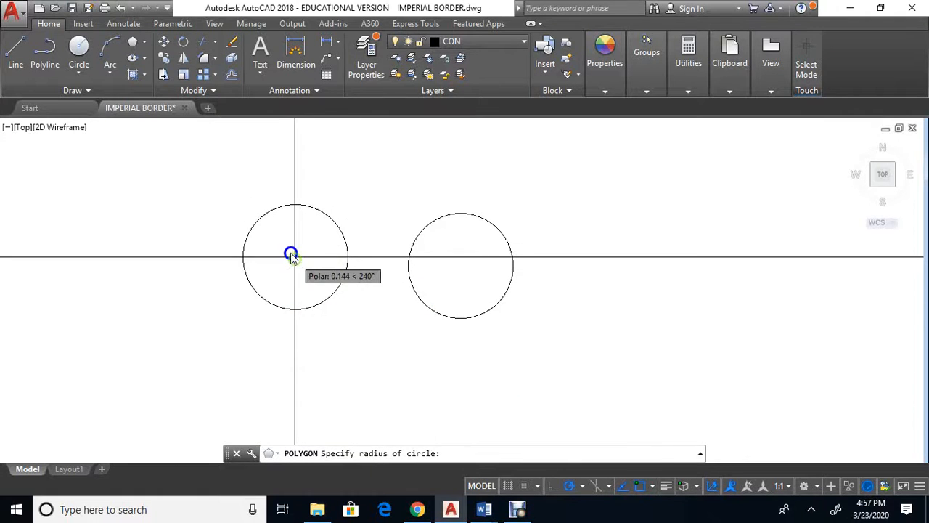
{"action": "left_click", "coordinate": [294, 206]}
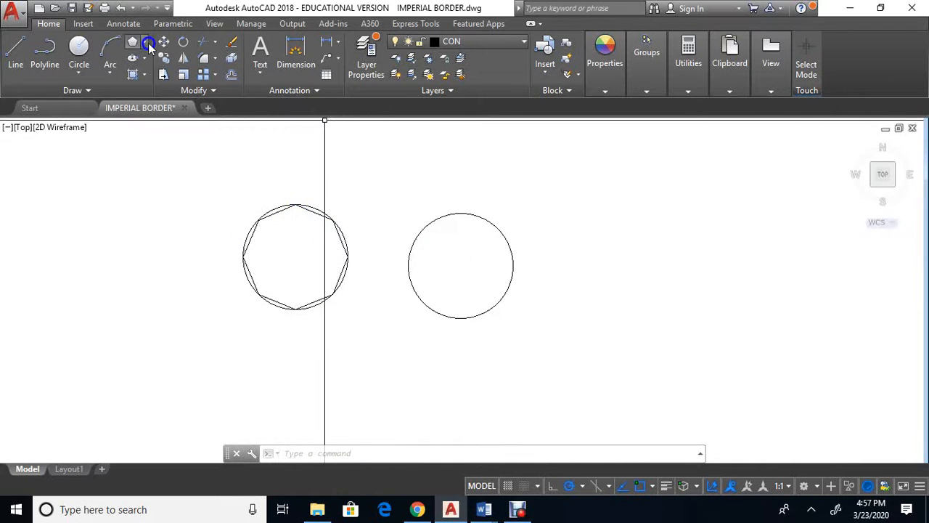
- Draw a 20-sided polygon circumscribed about the right circle, using the circle's centre and top quadrant, and inspect the fit
{"action": "left_click", "coordinate": [142, 43]}
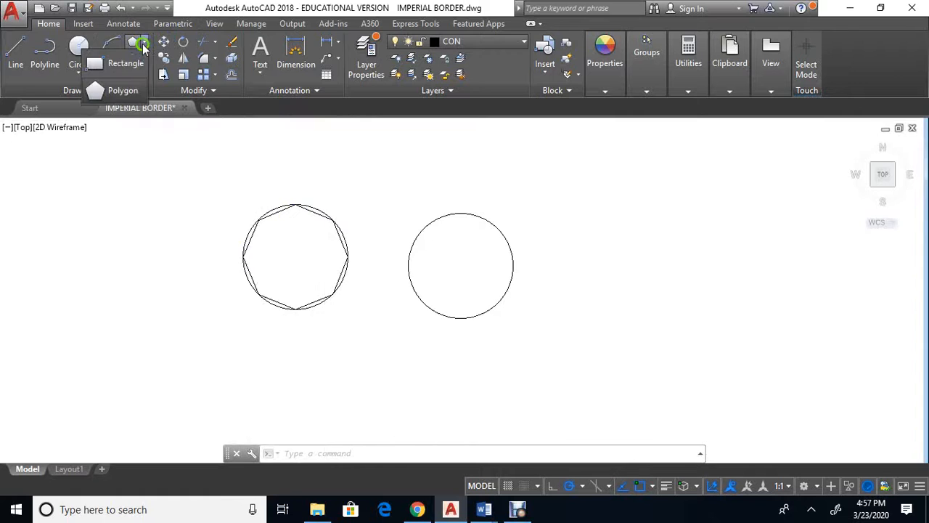
{"action": "left_click", "coordinate": [109, 91]}
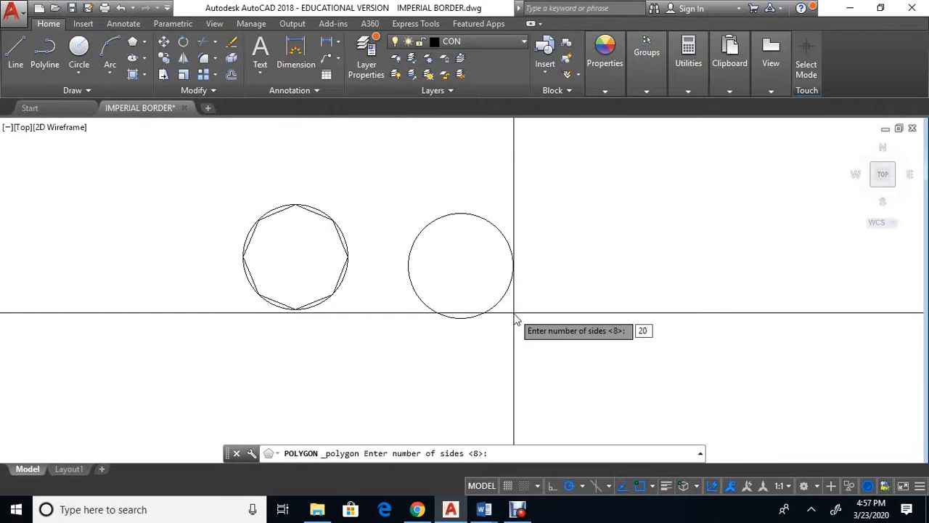
{"action": "key", "text": "Return"}
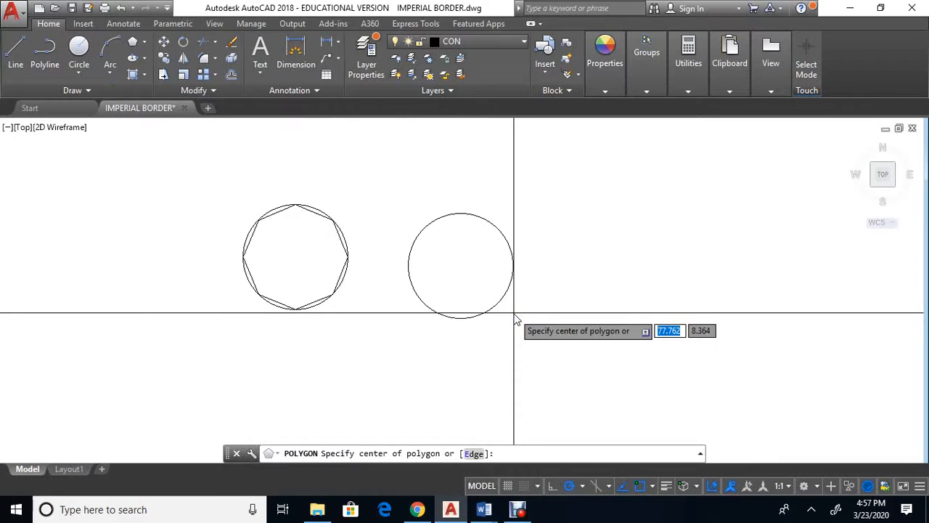
{"action": "left_click", "coordinate": [458, 270]}
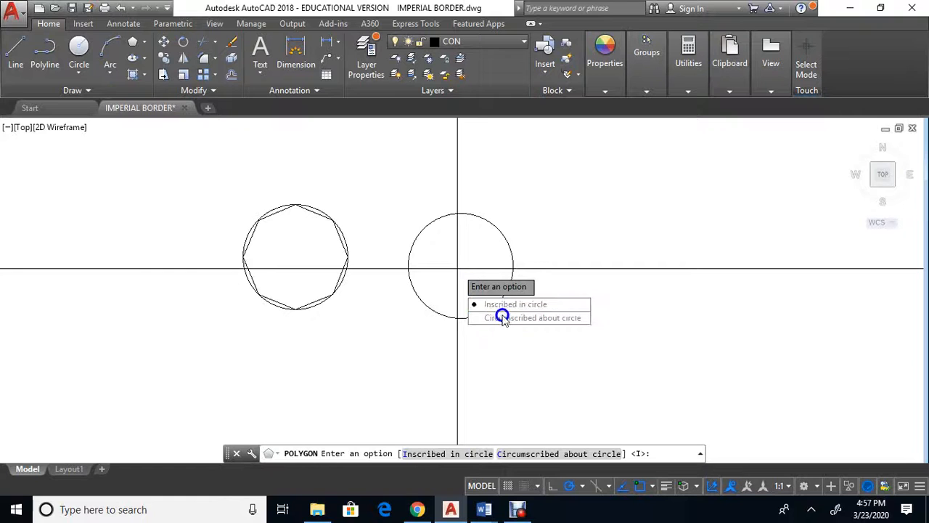
{"action": "left_click", "coordinate": [506, 320]}
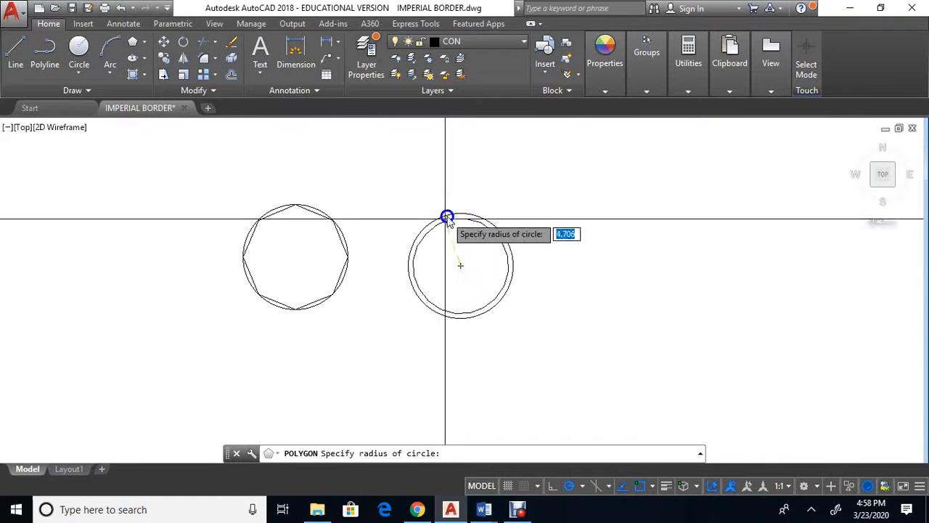
{"action": "left_click", "coordinate": [460, 214]}
{"action": "scroll", "coordinate": [472, 218], "scroll_direction": "up", "scroll_amount": 6}
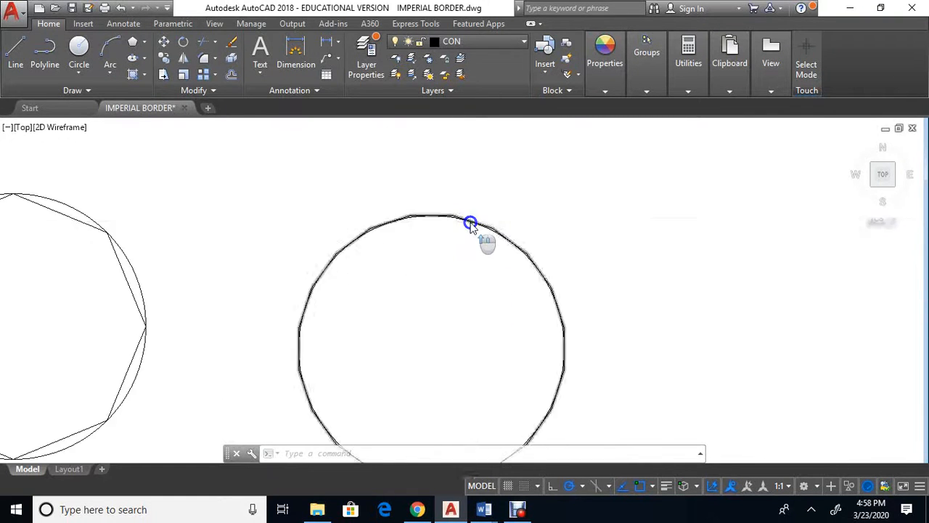
{"action": "scroll", "coordinate": [405, 194], "scroll_direction": "down", "scroll_amount": 6}
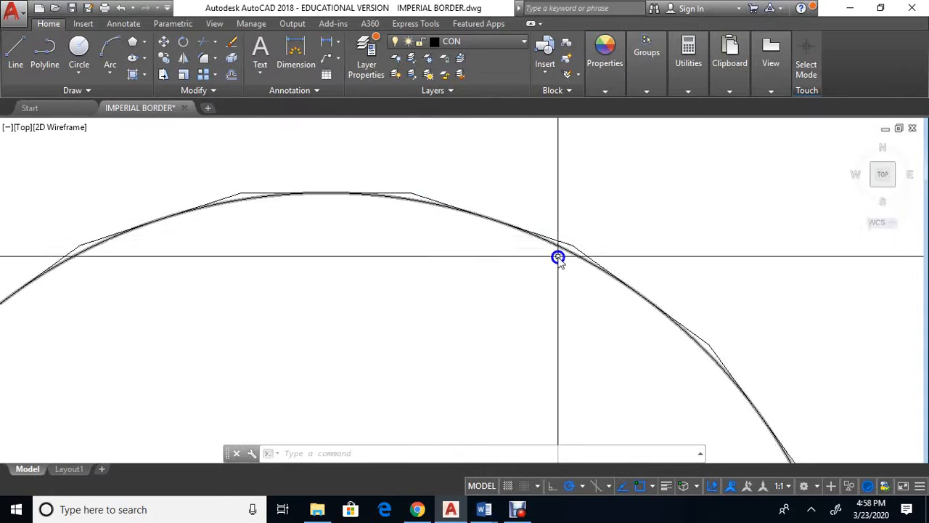
{"action": "scroll", "coordinate": [452, 277], "scroll_direction": "down", "scroll_amount": 2}
{"action": "middle_click_drag", "start_coordinate": [436, 330], "coordinate": [378, 267]}
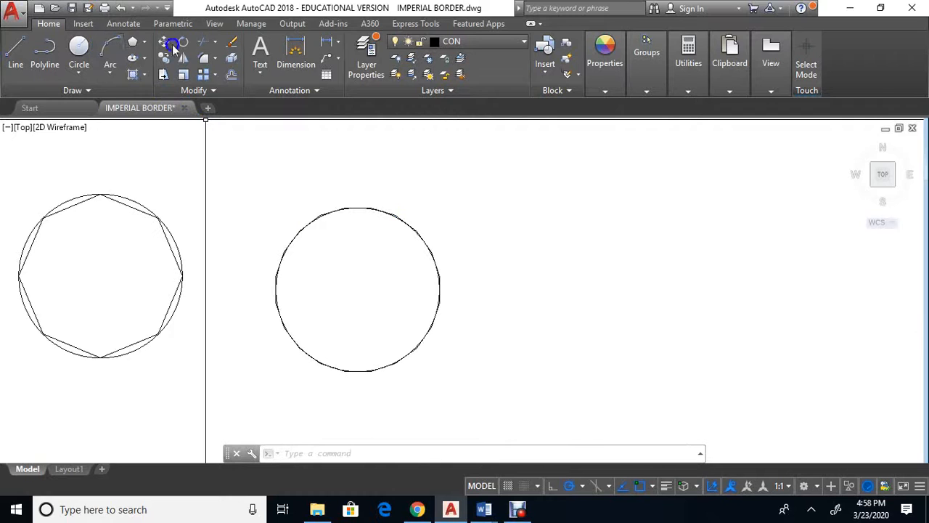
- Draw a 6-sided polygon in the empty space right of the two circles, using the Inscribed in circle option
{"action": "left_click", "coordinate": [146, 42]}
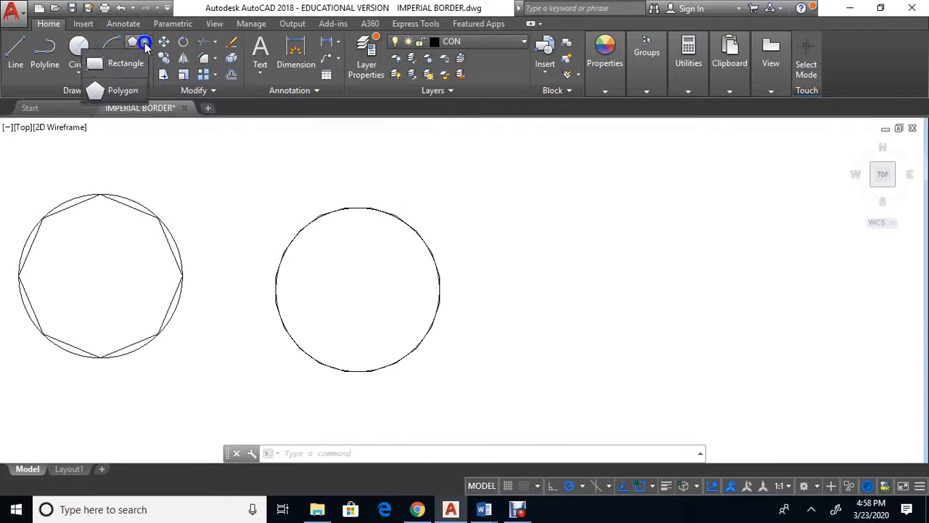
{"action": "left_click", "coordinate": [105, 90]}
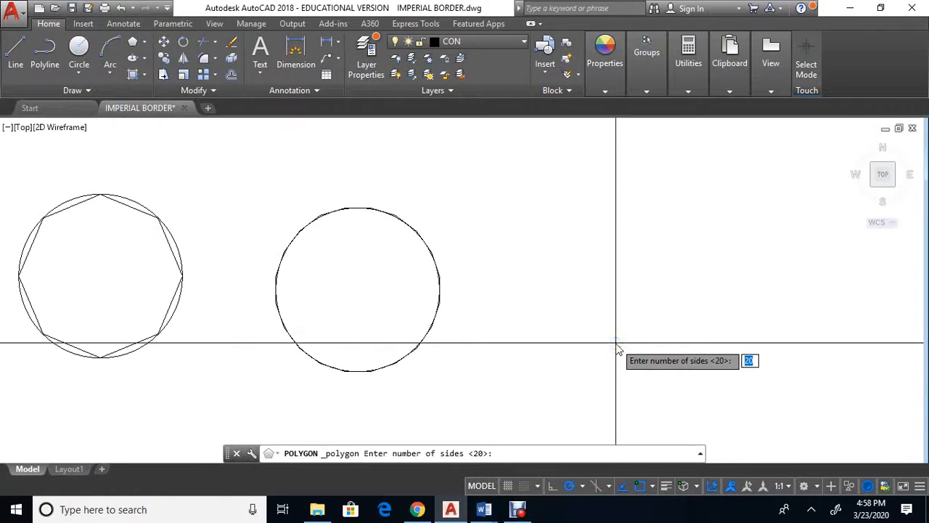
{"action": "type", "text": "6"}
{"action": "key", "text": "Return"}
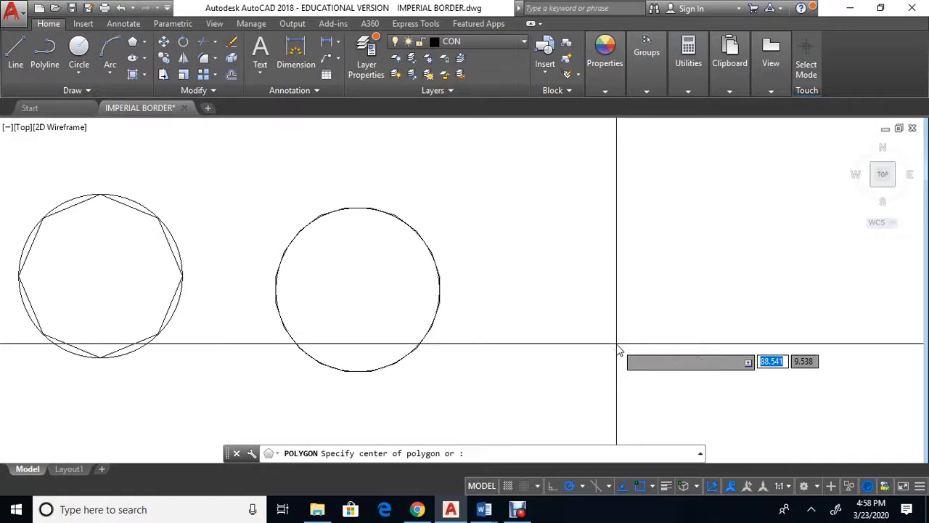
{"action": "left_click", "coordinate": [588, 296]}
{"action": "key", "text": "Down"}
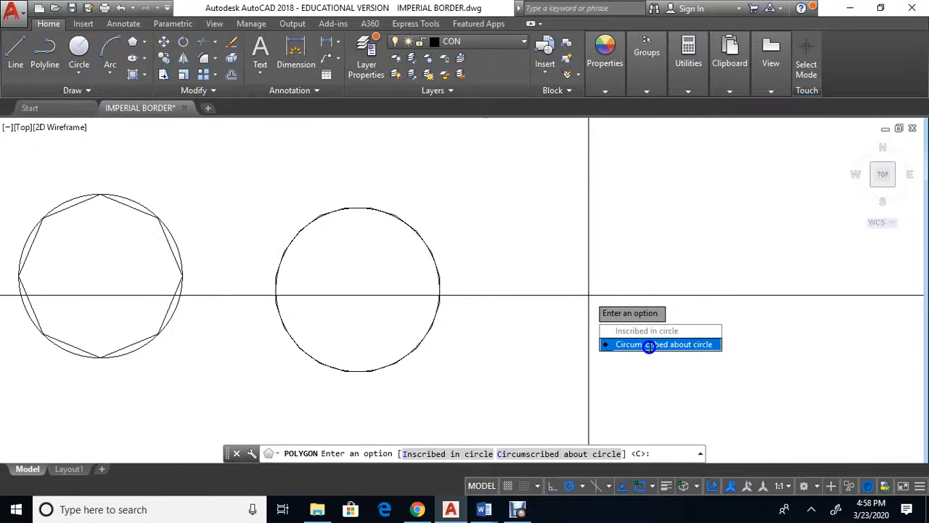
{"action": "key", "text": "Up"}
{"action": "key", "text": "Return"}
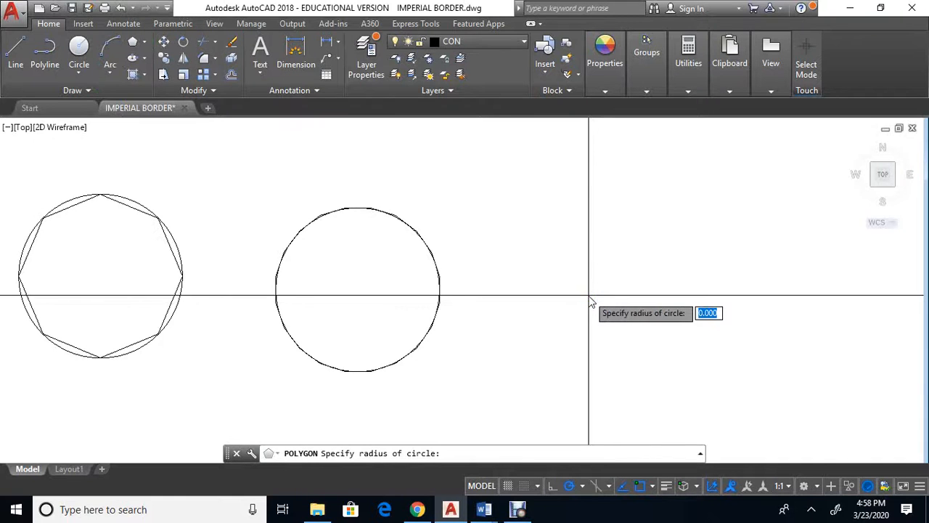
{"action": "key", "text": "Return"}
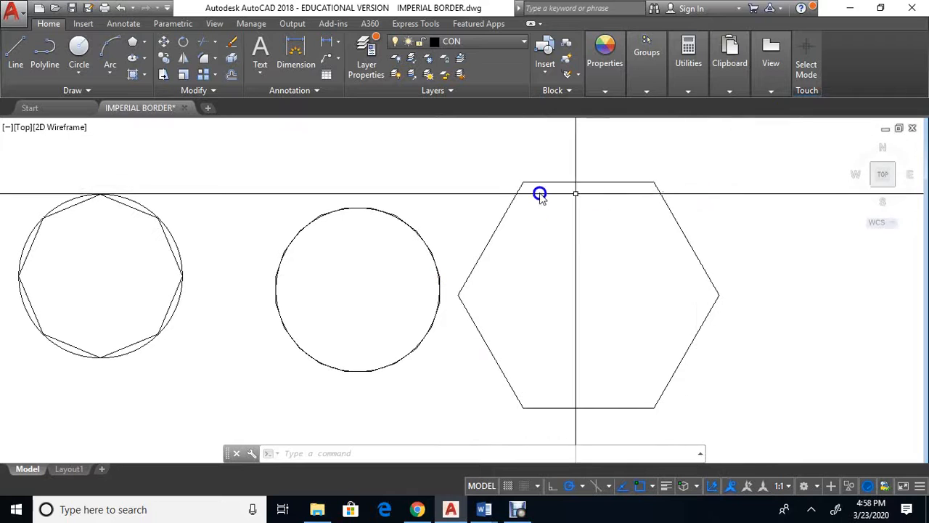
{"action": "left_click", "coordinate": [587, 178]}
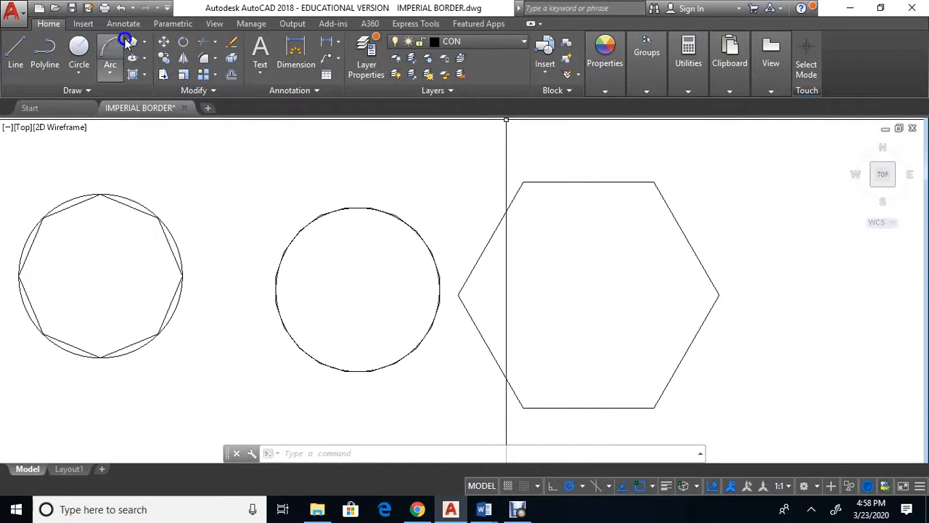
- Draw a wide rectangle in the empty space to the right of the hexagon by picking two opposite corners
{"action": "left_click", "coordinate": [143, 40]}
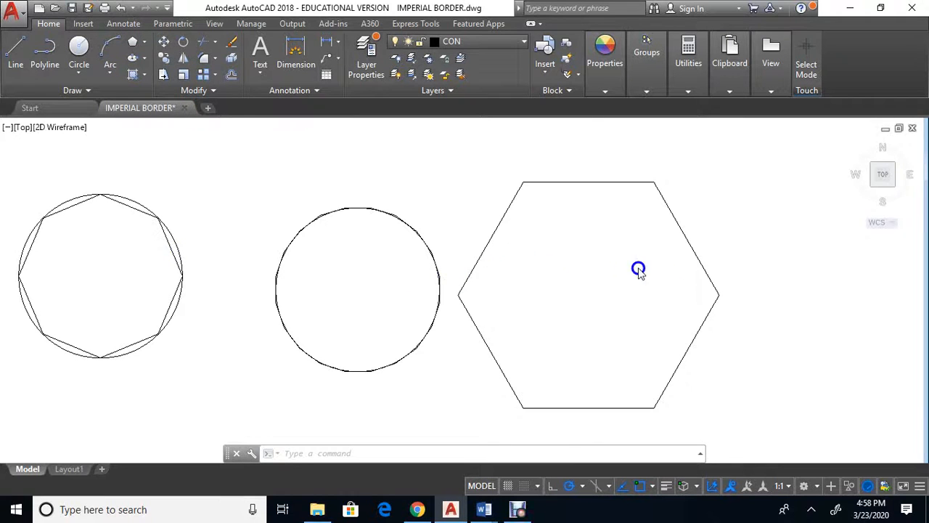
{"action": "left_click", "coordinate": [145, 58]}
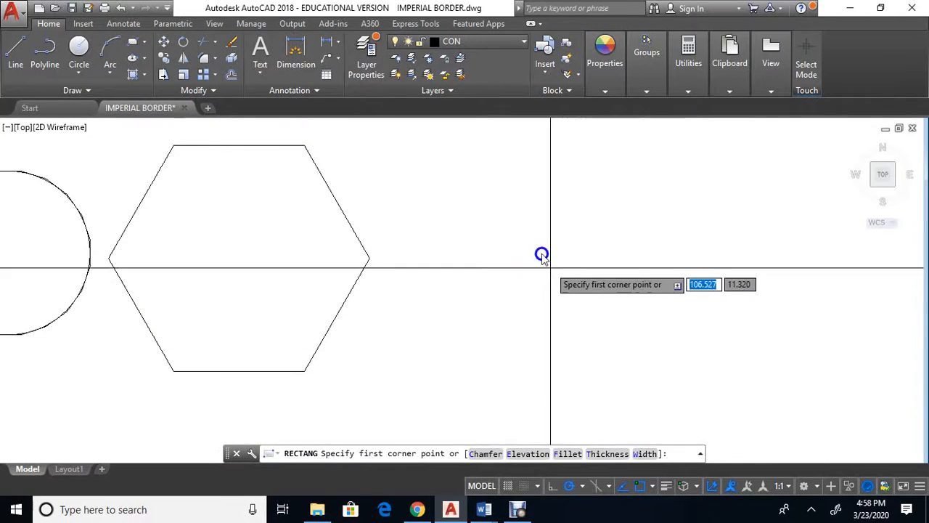
{"action": "left_click", "coordinate": [506, 231]}
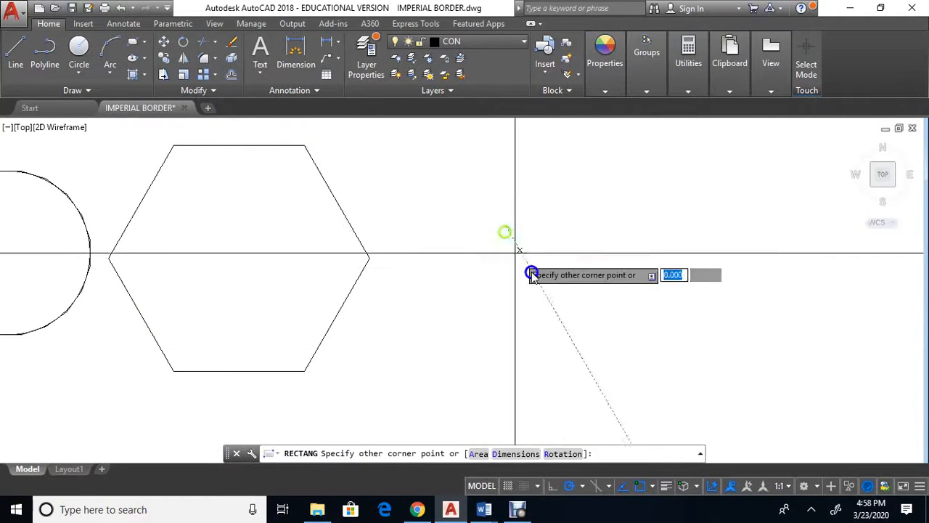
{"action": "left_click", "coordinate": [740, 326]}
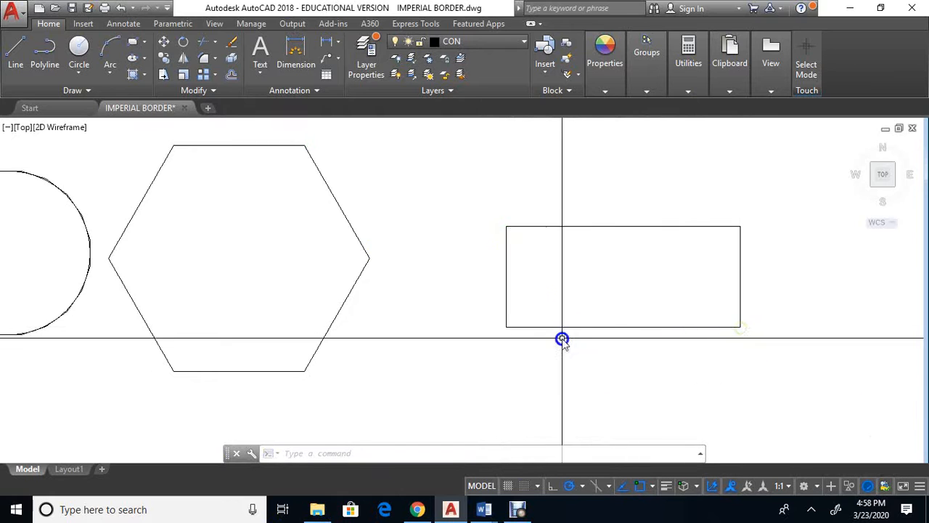
- Draw a 3-Point arc through the rectangle's lower-left, upper-left and upper-right corners
{"action": "left_click", "coordinate": [113, 50]}
{"action": "left_click", "coordinate": [109, 75]}
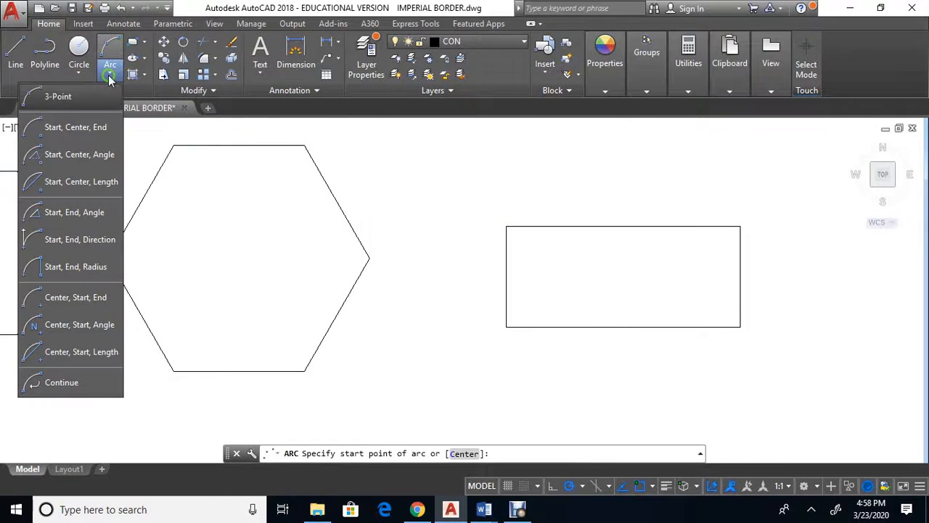
{"action": "left_click", "coordinate": [78, 96]}
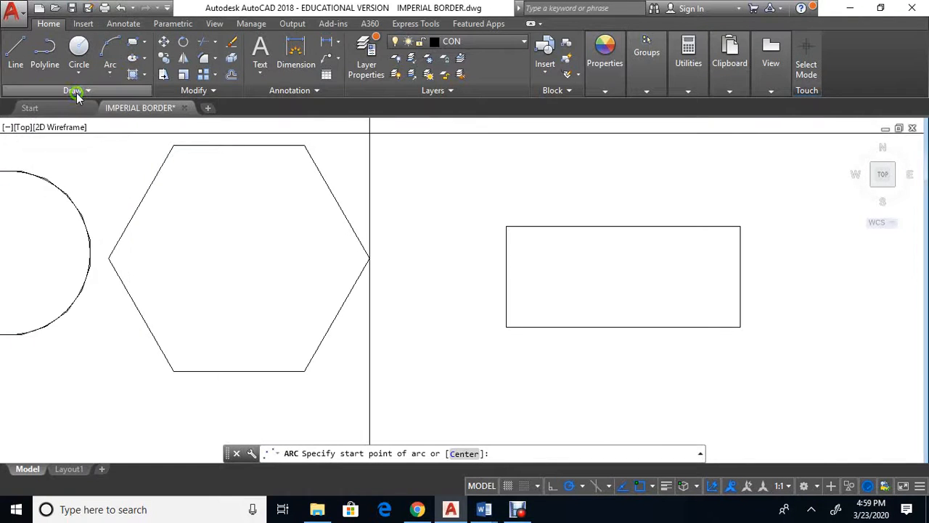
{"action": "left_click", "coordinate": [501, 326]}
{"action": "left_click", "coordinate": [515, 224]}
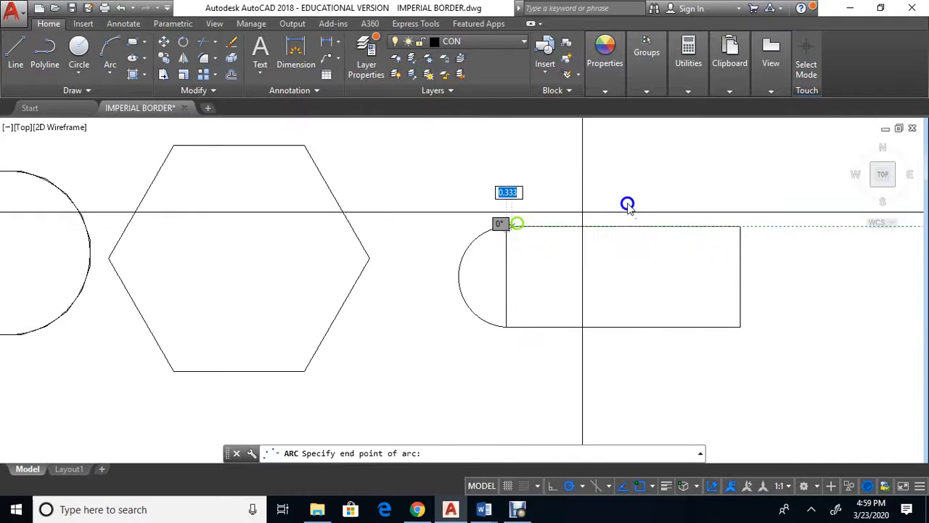
{"action": "left_click", "coordinate": [736, 227]}
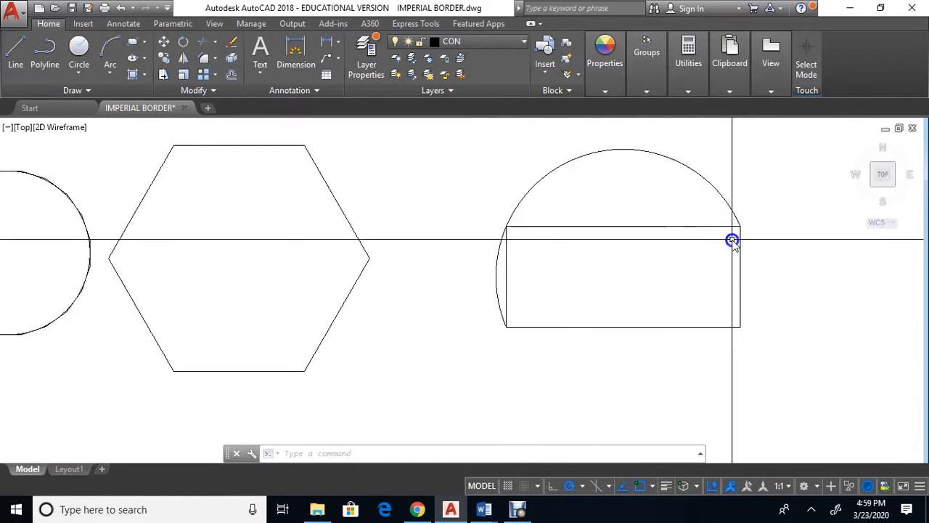
- Draw a 3-Point arc through the hexagon's upper-left, far-right and lower-left vertices
{"action": "left_click", "coordinate": [110, 72]}
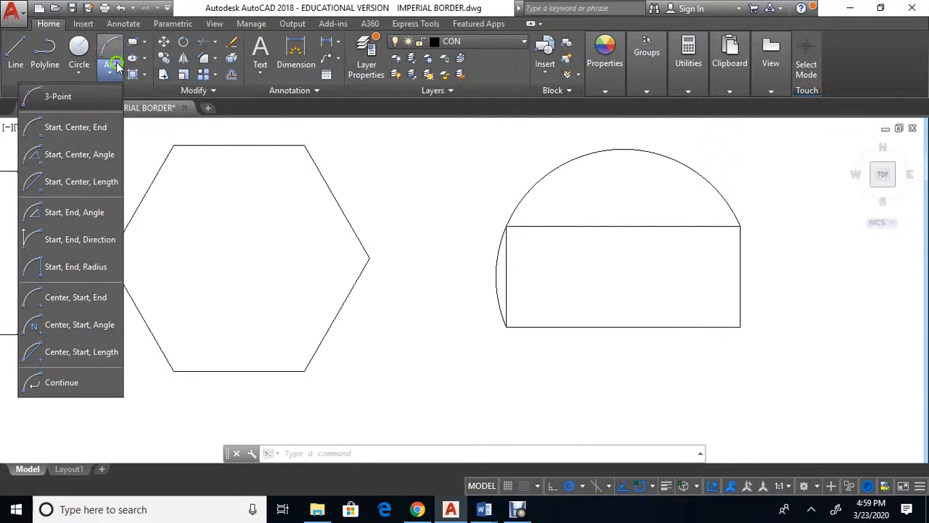
{"action": "left_click", "coordinate": [76, 103]}
{"action": "left_click", "coordinate": [173, 146]}
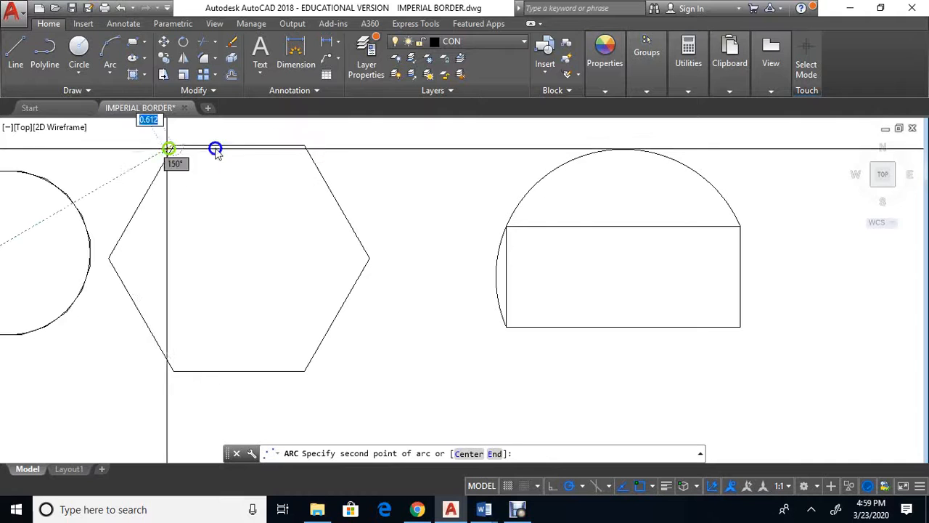
{"action": "left_click", "coordinate": [370, 260]}
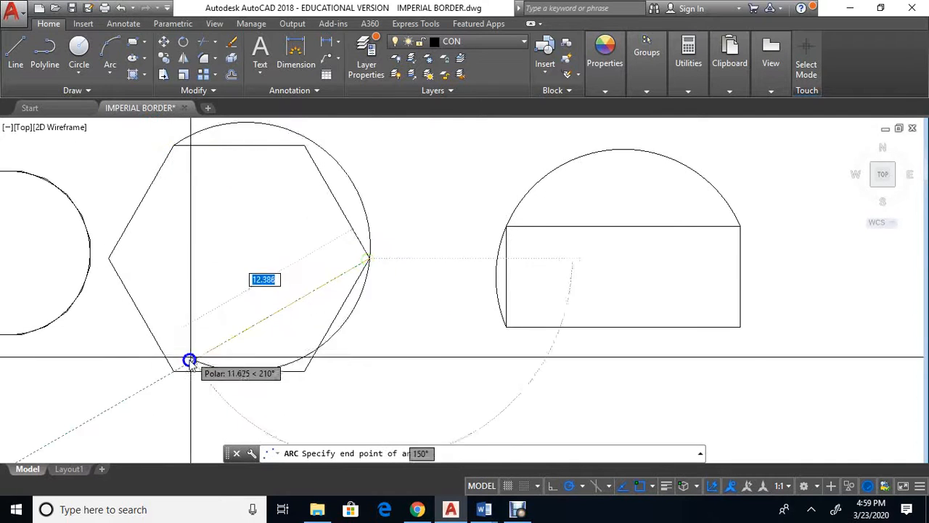
{"action": "left_click", "coordinate": [170, 370]}
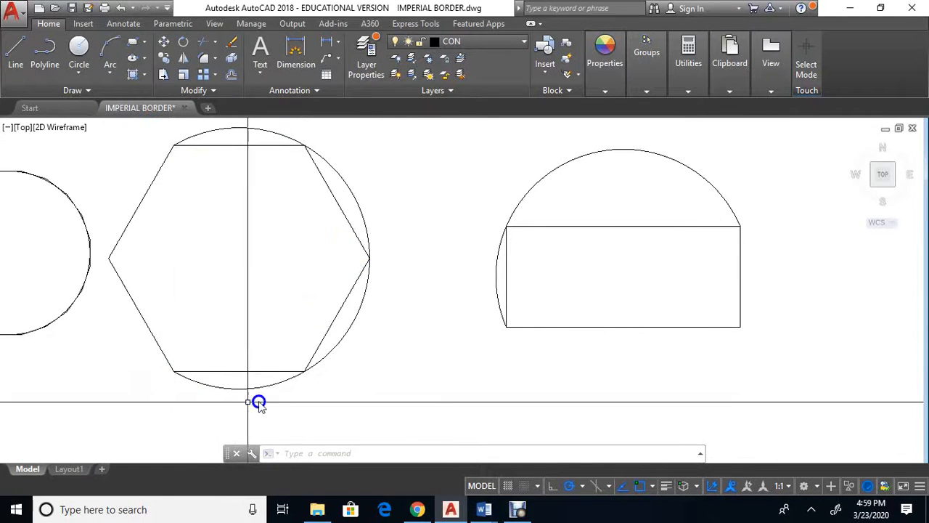
- Draw an Axis, End ellipse inside the rectangle, using the midpoints of both short sides and of the upper side
{"action": "scroll", "coordinate": [283, 382], "scroll_direction": "up", "scroll_amount": 4}
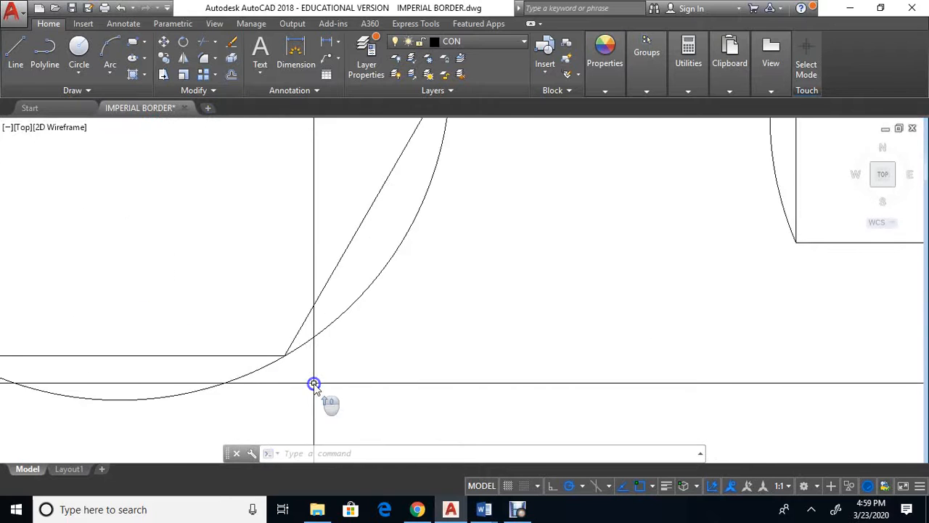
{"action": "scroll", "coordinate": [322, 359], "scroll_direction": "down", "scroll_amount": 4}
{"action": "scroll", "coordinate": [344, 224], "scroll_direction": "down", "scroll_amount": 2}
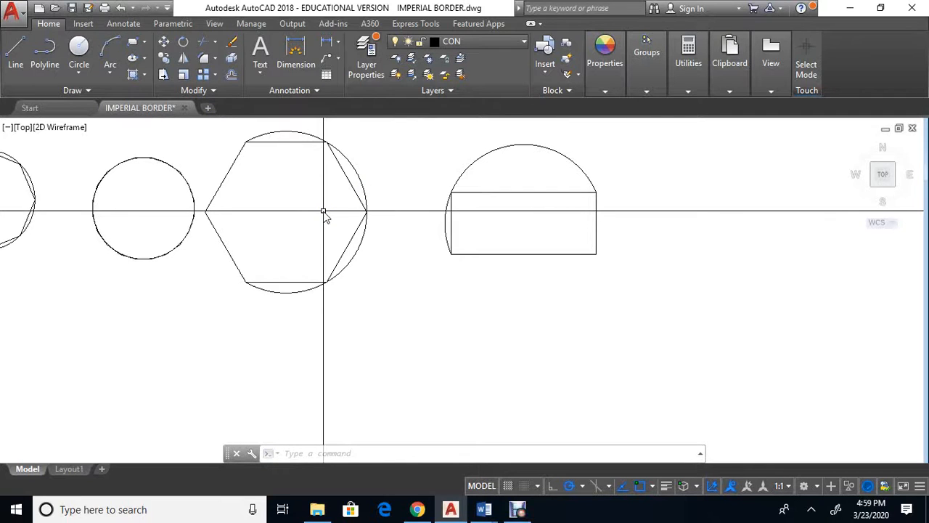
{"action": "scroll", "coordinate": [531, 216], "scroll_direction": "up", "scroll_amount": 2}
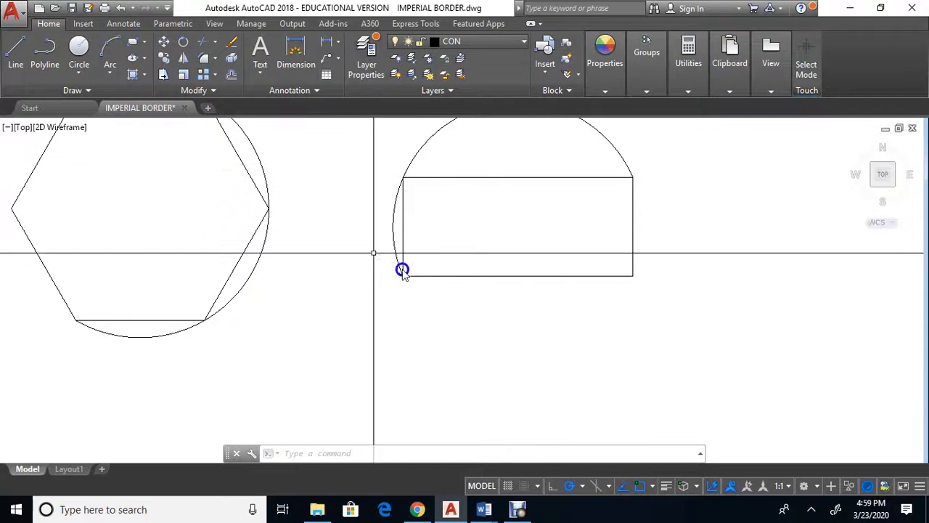
{"action": "left_click", "coordinate": [145, 58]}
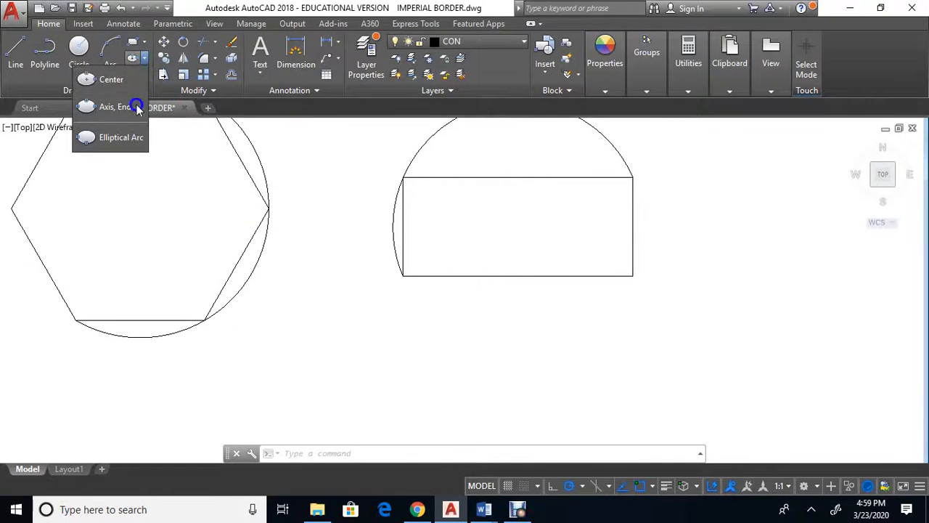
{"action": "left_click", "coordinate": [107, 108]}
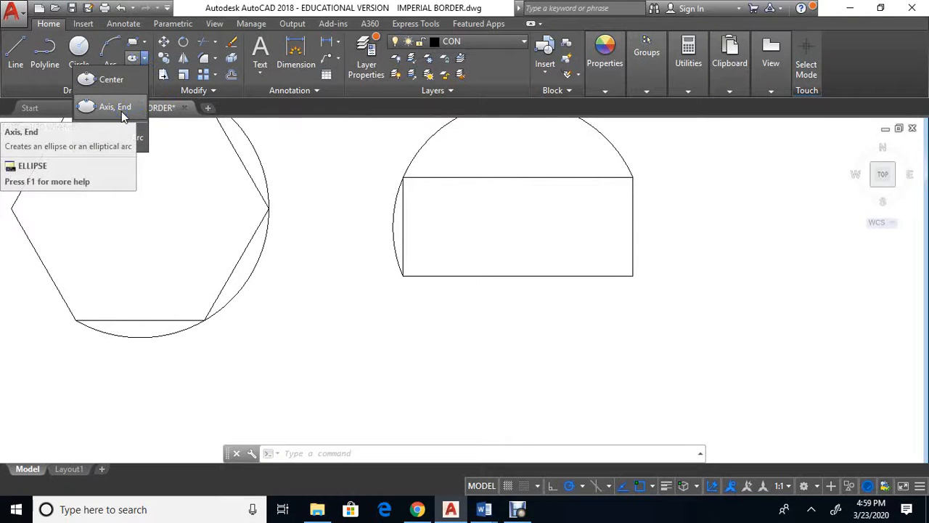
{"action": "left_click", "coordinate": [103, 103]}
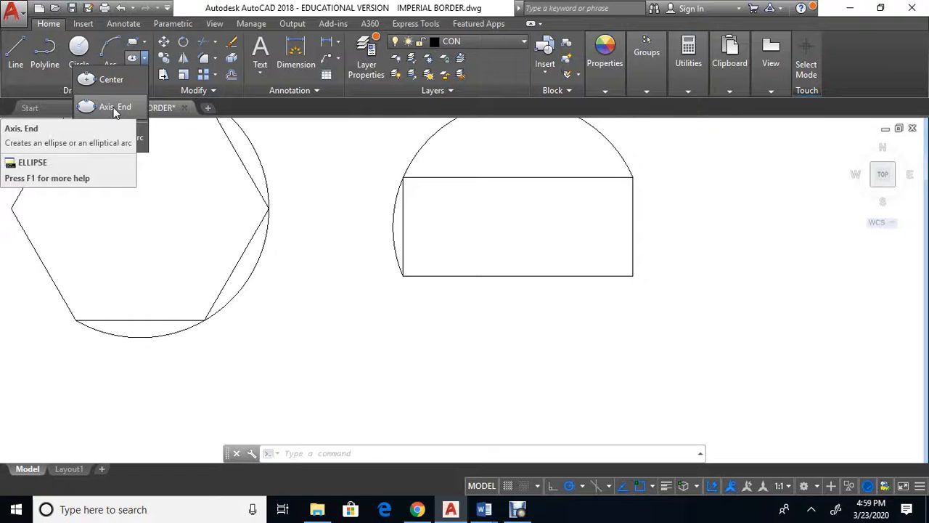
{"action": "left_click", "coordinate": [113, 109]}
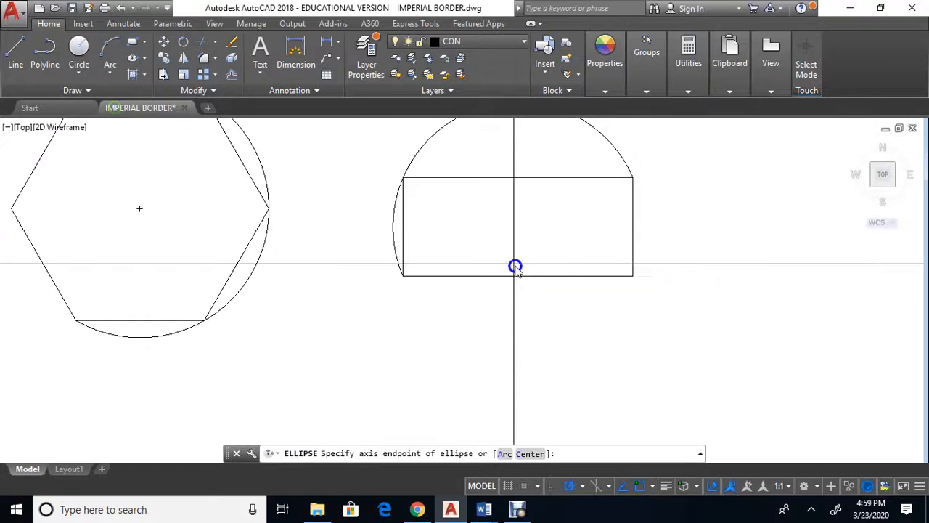
{"action": "left_click", "coordinate": [403, 229]}
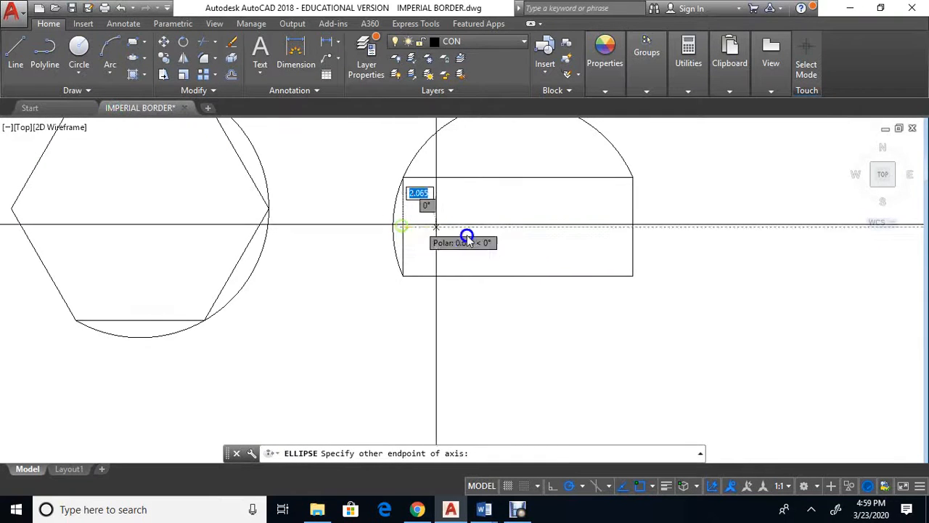
{"action": "left_click", "coordinate": [633, 229]}
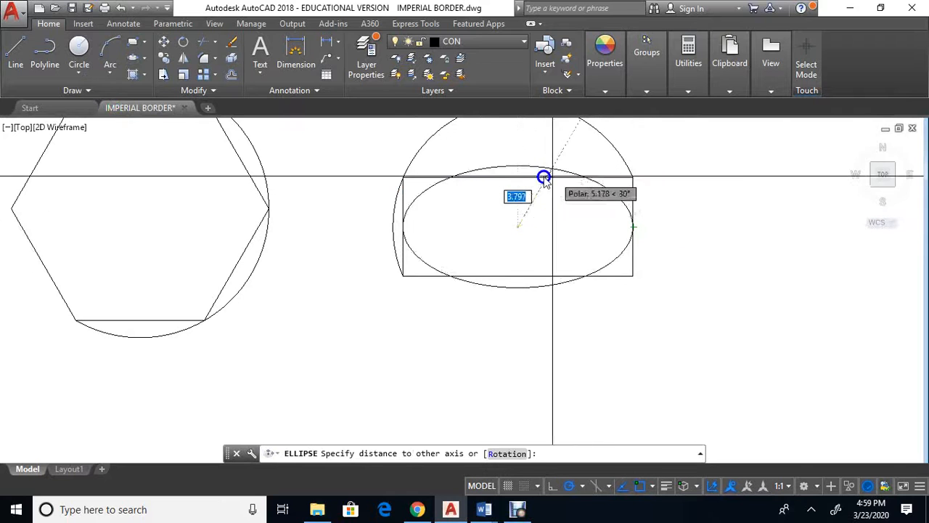
{"action": "left_click", "coordinate": [516, 178]}
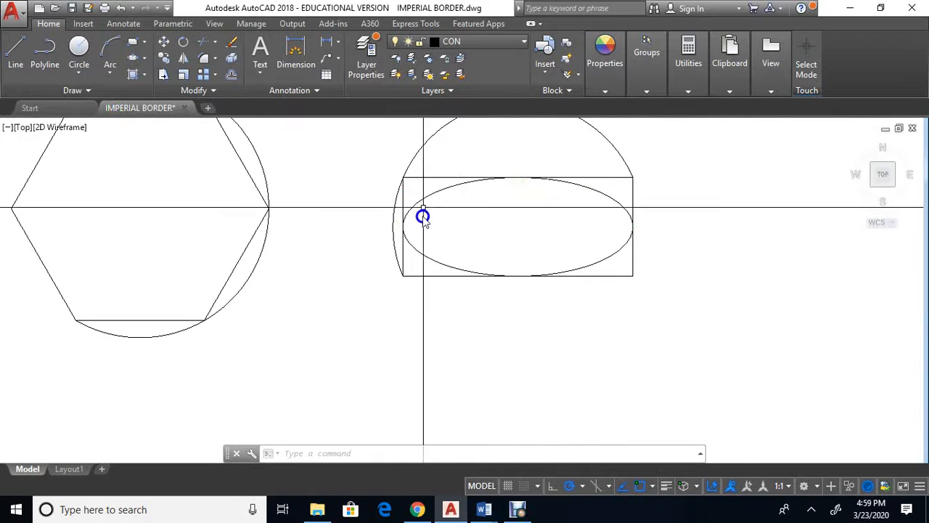
- Draw a narrow tilted ellipse in the empty space between the hexagon and the rectangle, sloping down to the right
{"action": "left_click", "coordinate": [132, 58]}
{"action": "left_click", "coordinate": [299, 273]}
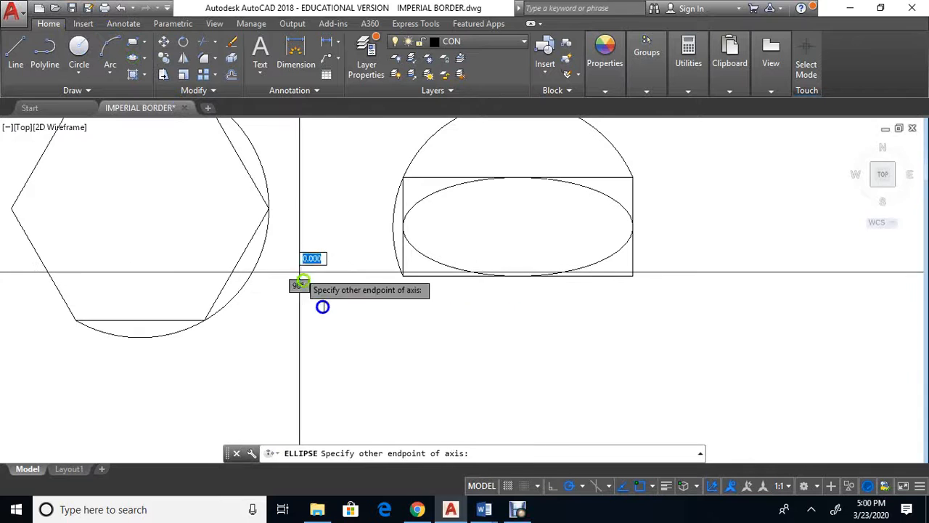
{"action": "left_click", "coordinate": [392, 417]}
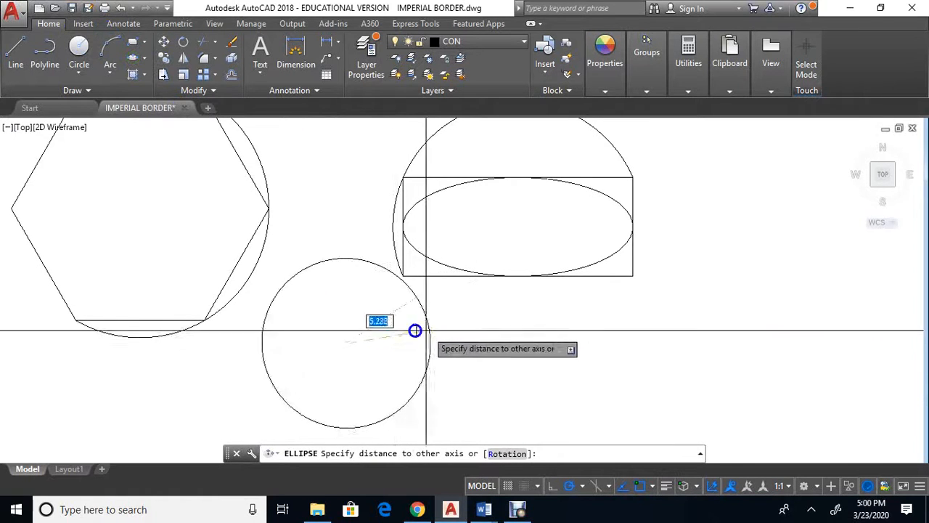
{"action": "left_click", "coordinate": [369, 339]}
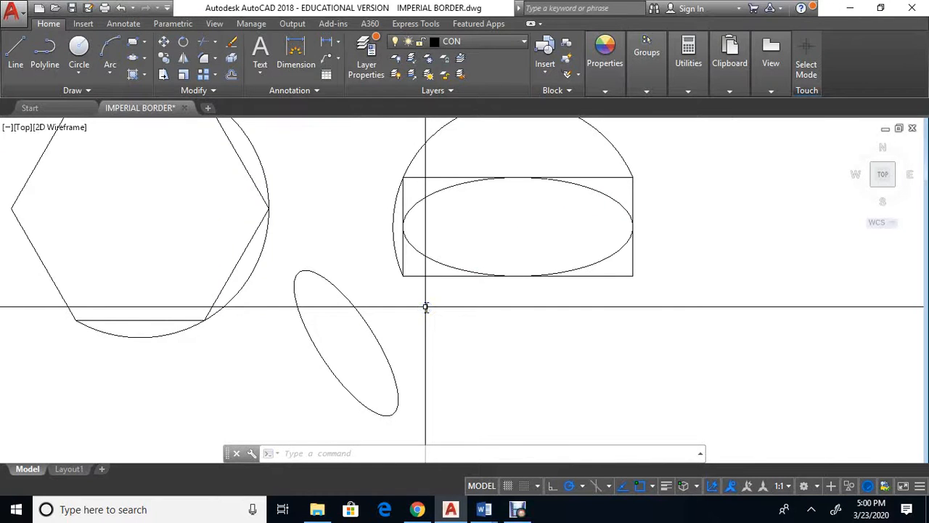
- Draw four construction lines through one point right of the rectangle: one vertical, one horizontal and two sloping down to the right
{"action": "left_click", "coordinate": [87, 91]}
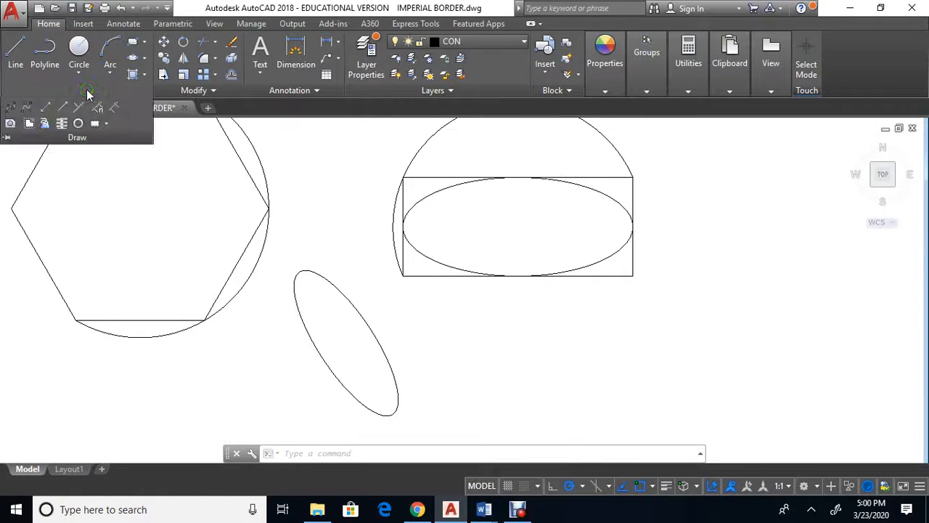
{"action": "left_click", "coordinate": [44, 112]}
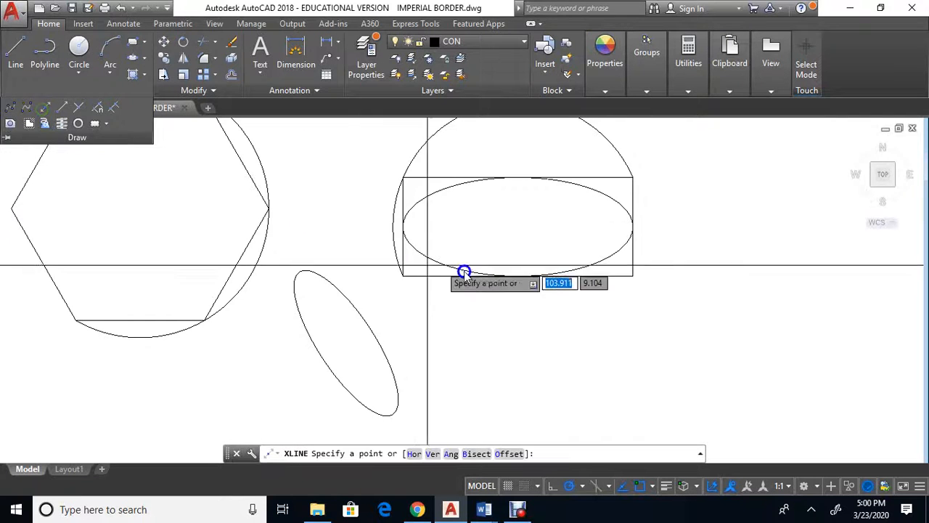
{"action": "left_click", "coordinate": [698, 208]}
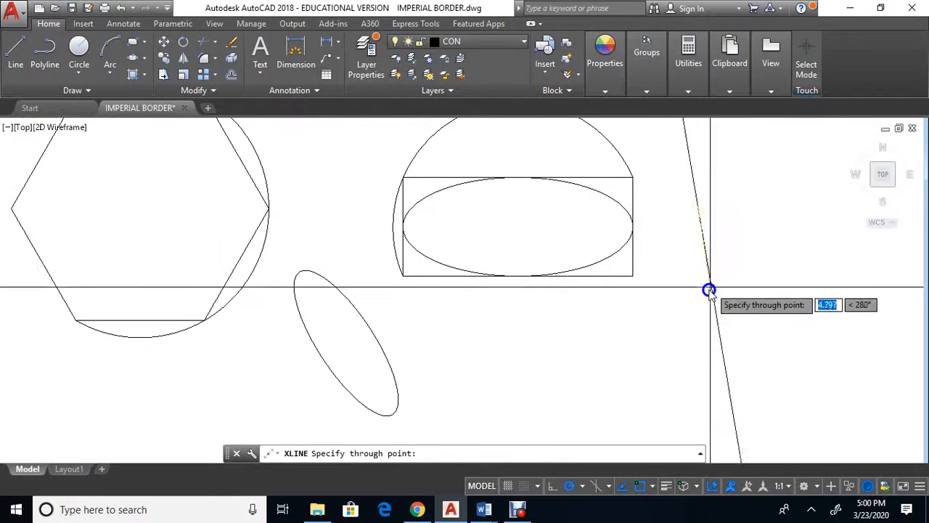
{"action": "left_click", "coordinate": [697, 323]}
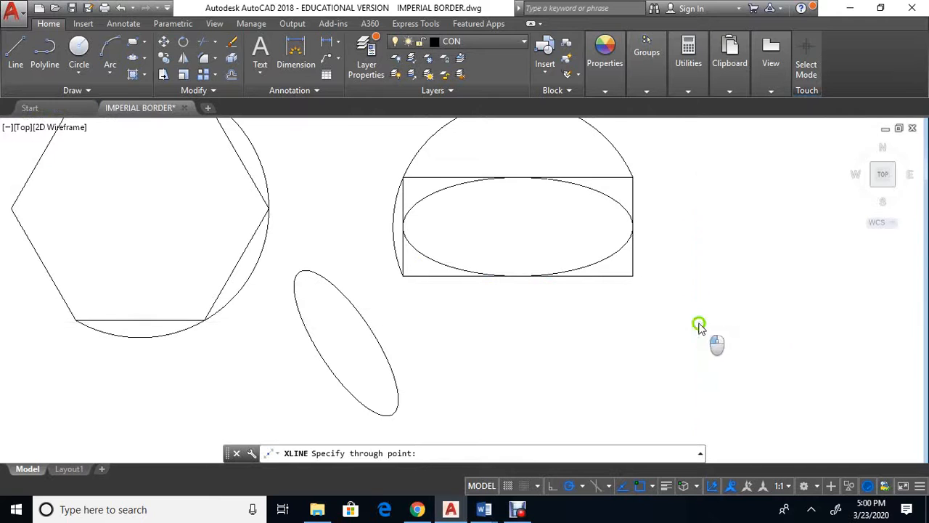
{"action": "left_click", "coordinate": [800, 208]}
{"action": "left_click", "coordinate": [798, 269]}
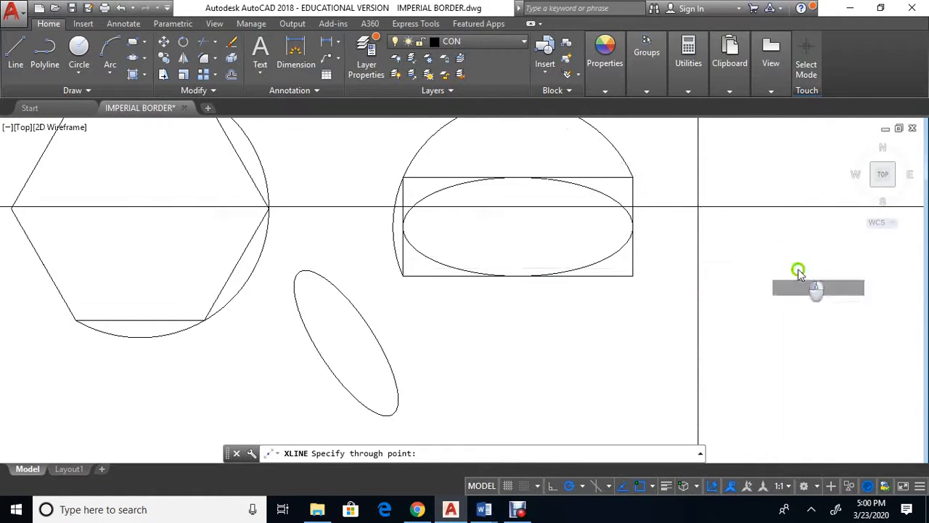
{"action": "left_click", "coordinate": [729, 278]}
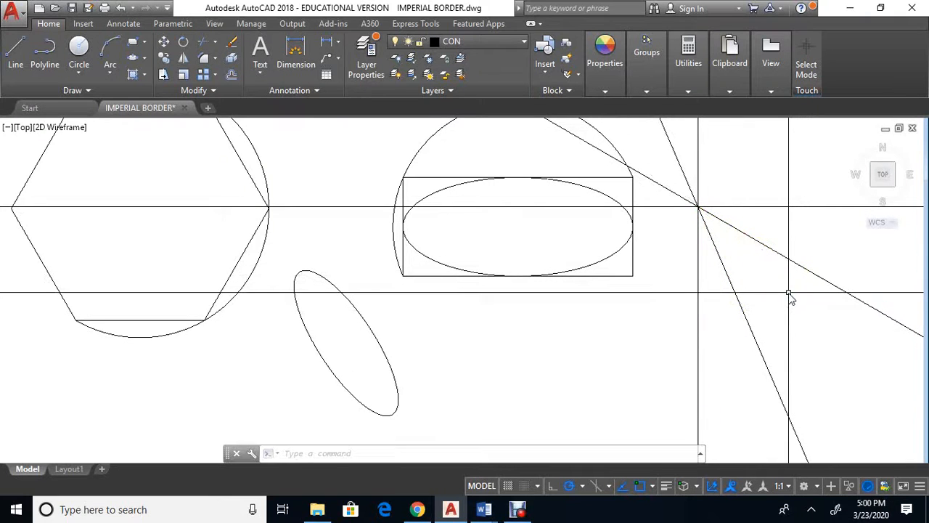
- Draw two rays from one start point right of the construction lines' intersection, one straight up and one sloping up to the right
{"action": "scroll", "coordinate": [805, 291], "scroll_direction": "down", "scroll_amount": 6}
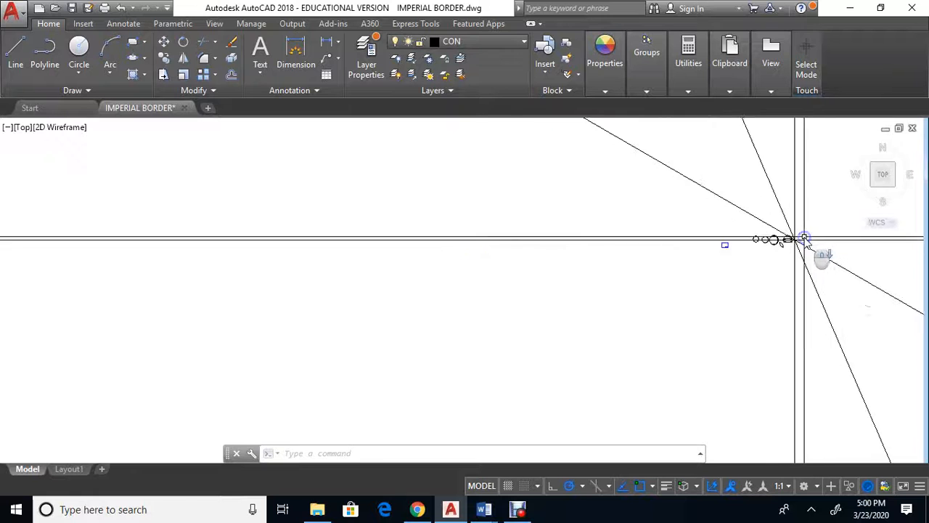
{"action": "scroll", "coordinate": [804, 241], "scroll_direction": "up", "scroll_amount": 10}
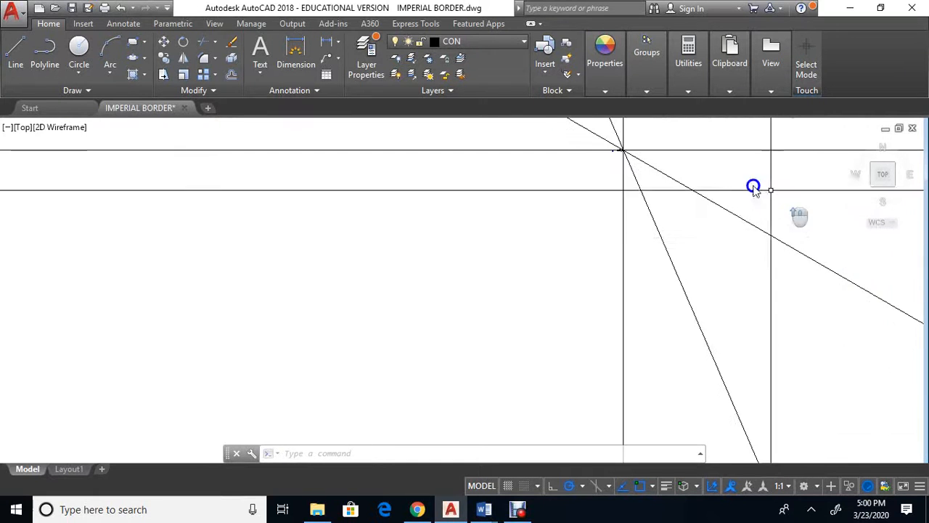
{"action": "scroll", "coordinate": [717, 175], "scroll_direction": "up", "scroll_amount": 4}
{"action": "middle_click_drag", "start_coordinate": [694, 177], "coordinate": [743, 362]}
{"action": "scroll", "coordinate": [566, 341], "scroll_direction": "up", "scroll_amount": 7}
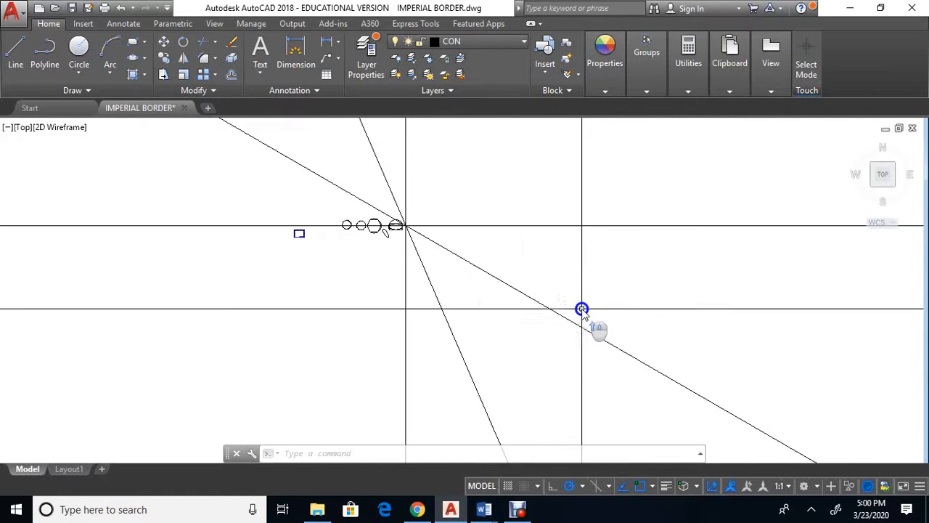
{"action": "left_click", "coordinate": [71, 90]}
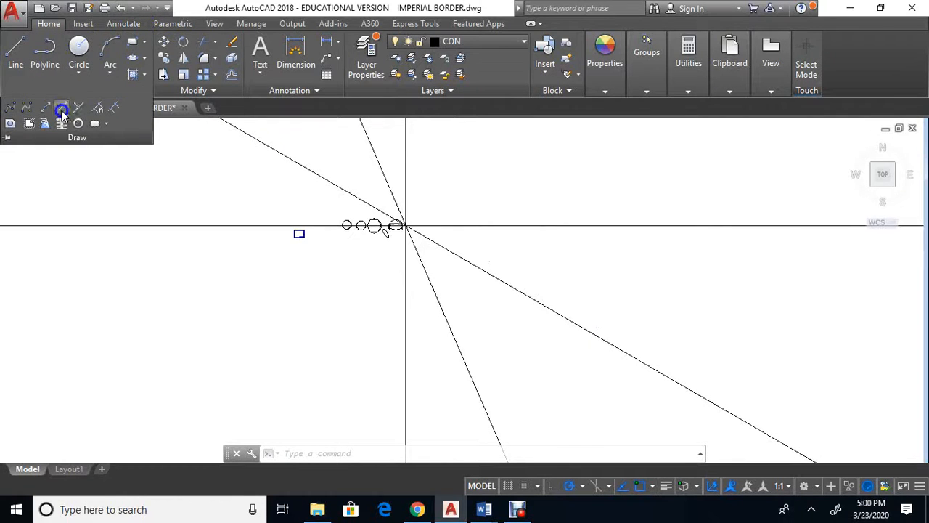
{"action": "left_click", "coordinate": [61, 111]}
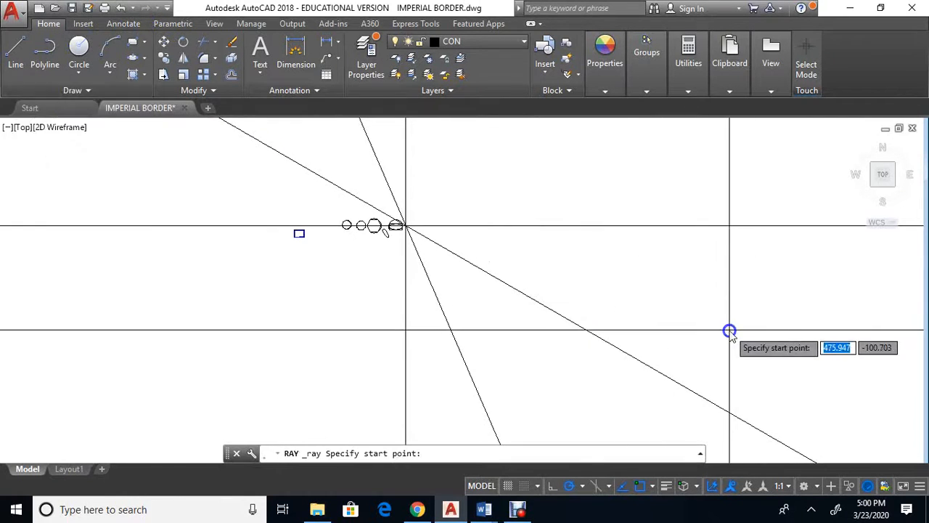
{"action": "left_click", "coordinate": [730, 159]}
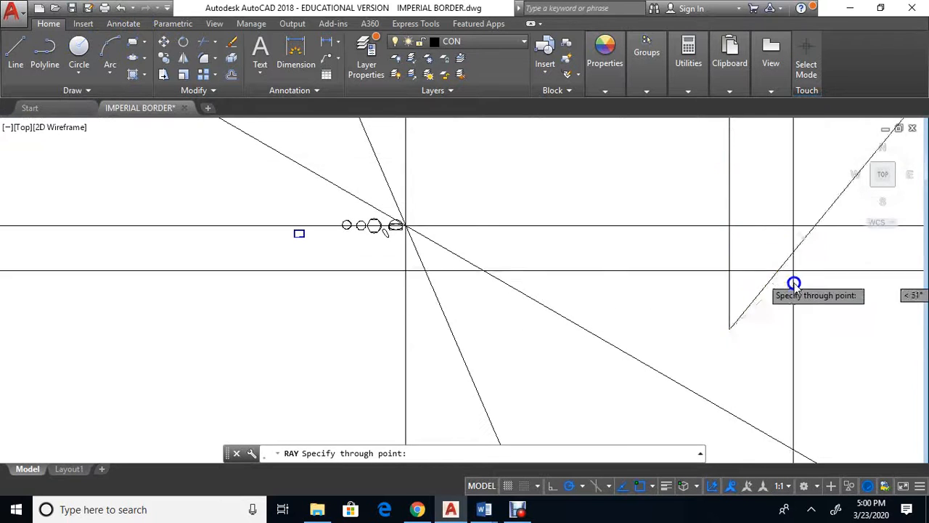
{"action": "left_click", "coordinate": [831, 270]}
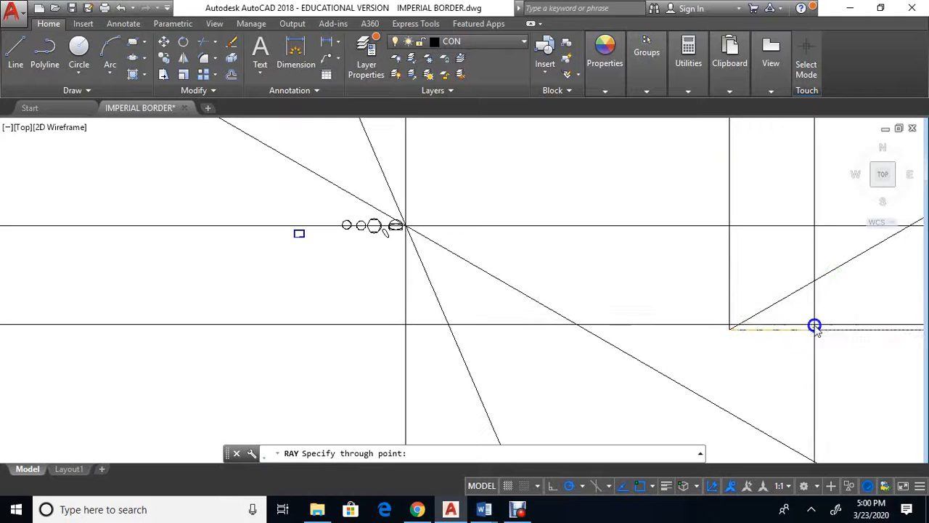
{"action": "key", "text": "Return"}
{"action": "scroll", "coordinate": [784, 279], "scroll_direction": "down", "scroll_amount": 4}
{"action": "scroll", "coordinate": [784, 280], "scroll_direction": "down", "scroll_amount": 2}
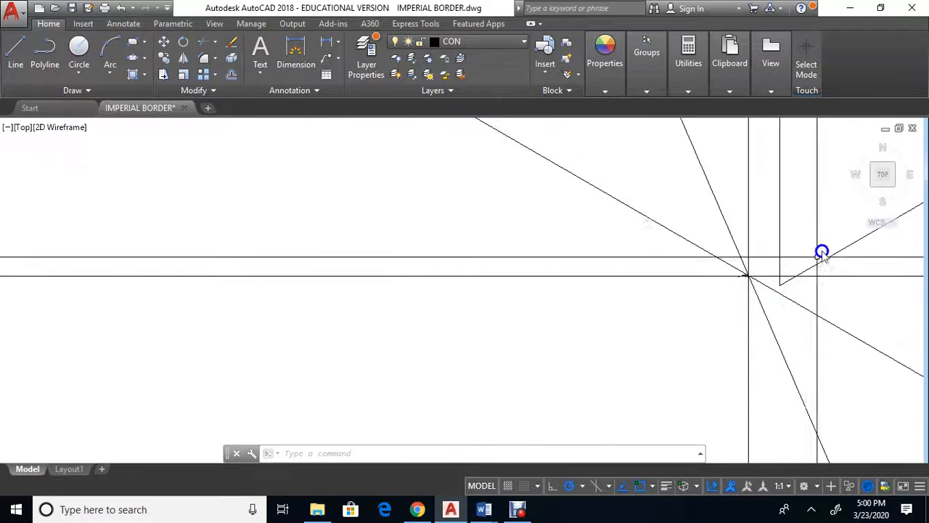
- Trim both rays above the horizontal construction line, and trim that line beyond the sloping ray and between the construction lines' intersection and the vertical ray
{"action": "scroll", "coordinate": [776, 288], "scroll_direction": "down", "scroll_amount": 2}
{"action": "scroll", "coordinate": [788, 279], "scroll_direction": "up", "scroll_amount": 4}
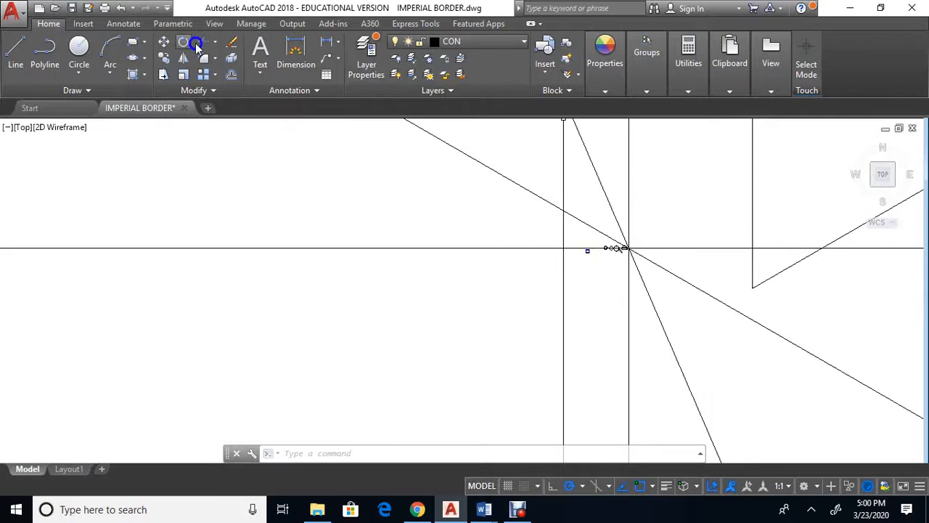
{"action": "left_click", "coordinate": [215, 42]}
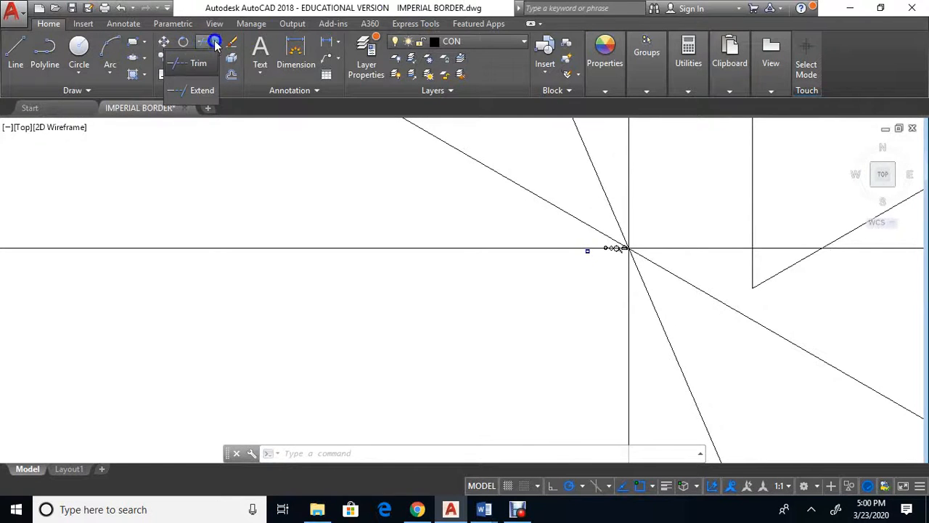
{"action": "left_click", "coordinate": [203, 62]}
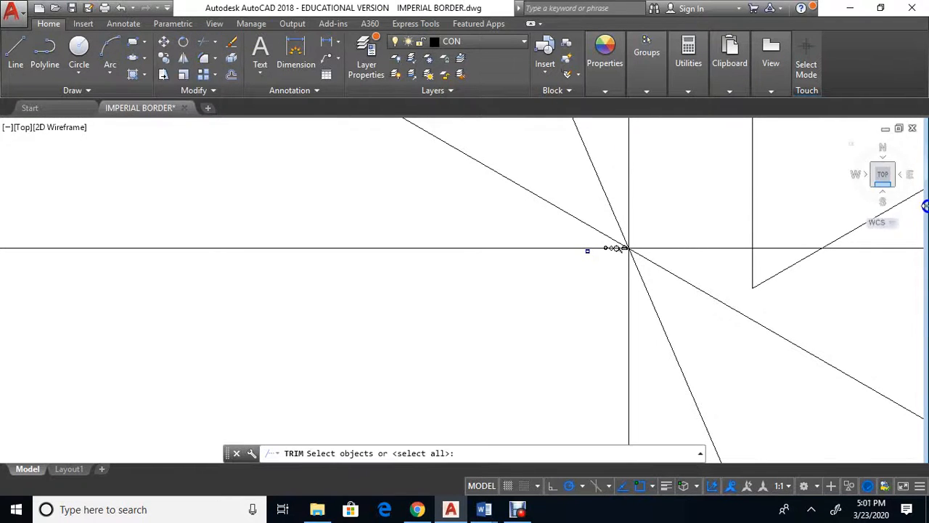
{"action": "key", "text": "Return"}
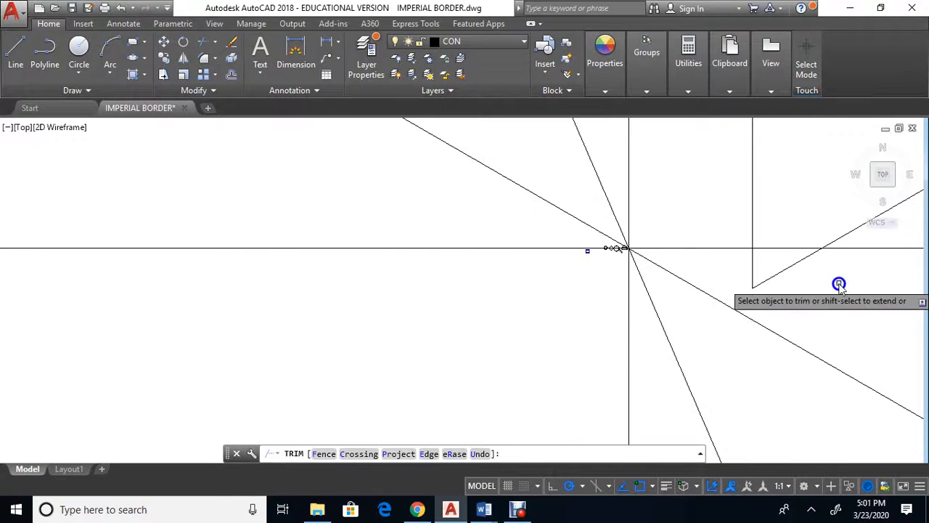
{"action": "left_click", "coordinate": [850, 247]}
{"action": "left_click", "coordinate": [845, 229]}
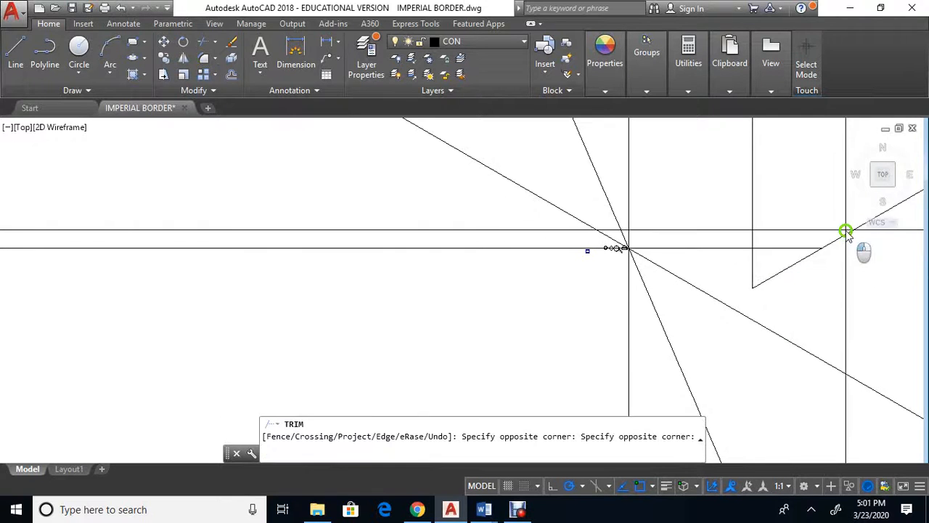
{"action": "left_click", "coordinate": [839, 242]}
{"action": "left_click", "coordinate": [840, 238]}
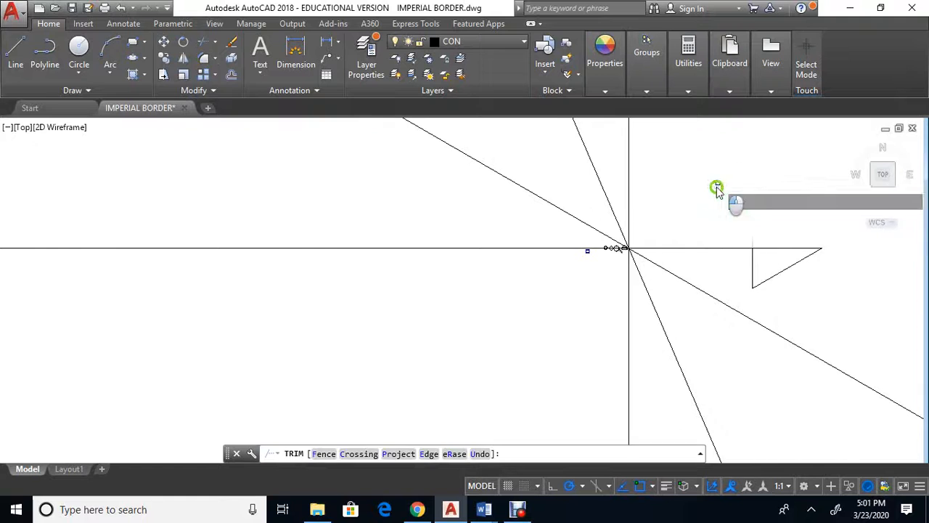
{"action": "left_click", "coordinate": [709, 258]}
{"action": "left_click", "coordinate": [703, 220]}
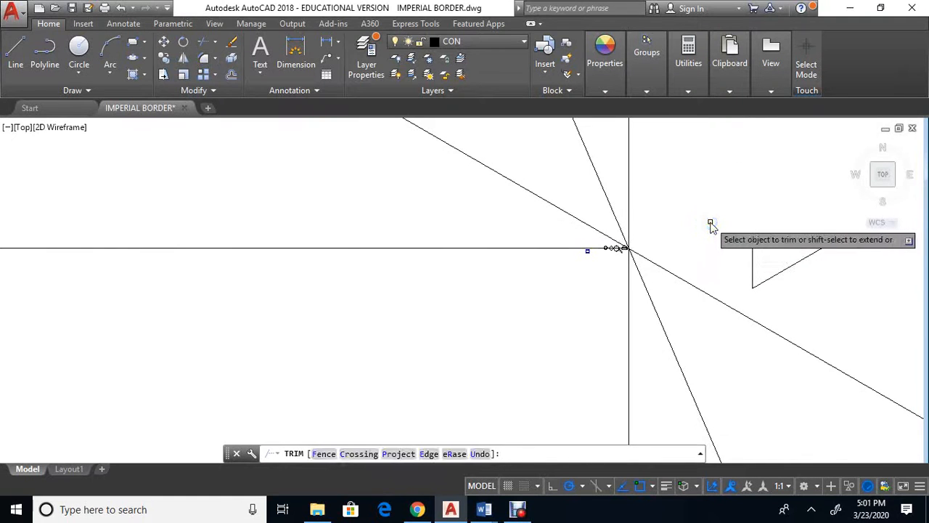